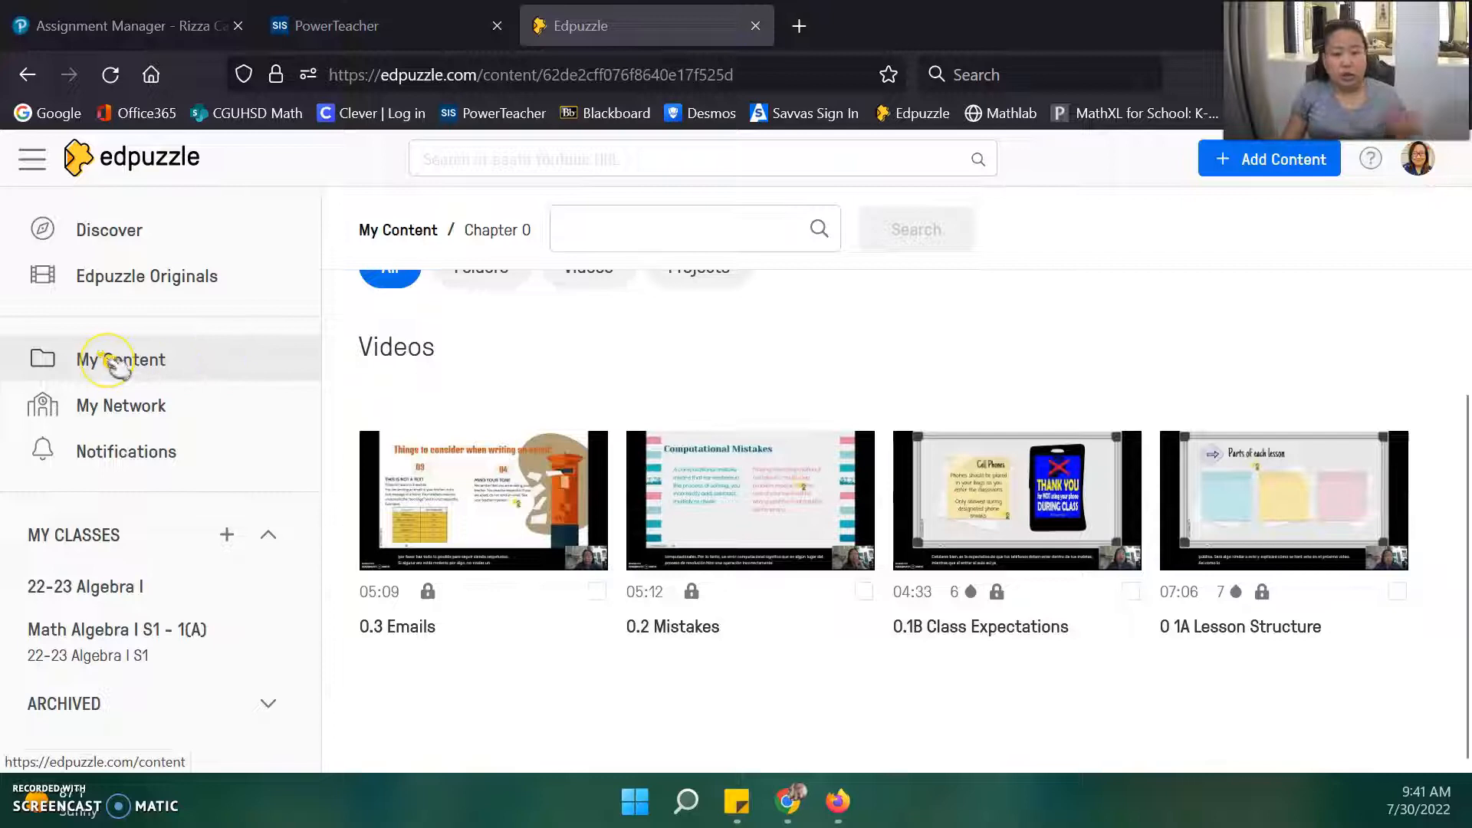
Open the Chapter 0 folder in My Content to list its four videos.
left_click(134, 366)
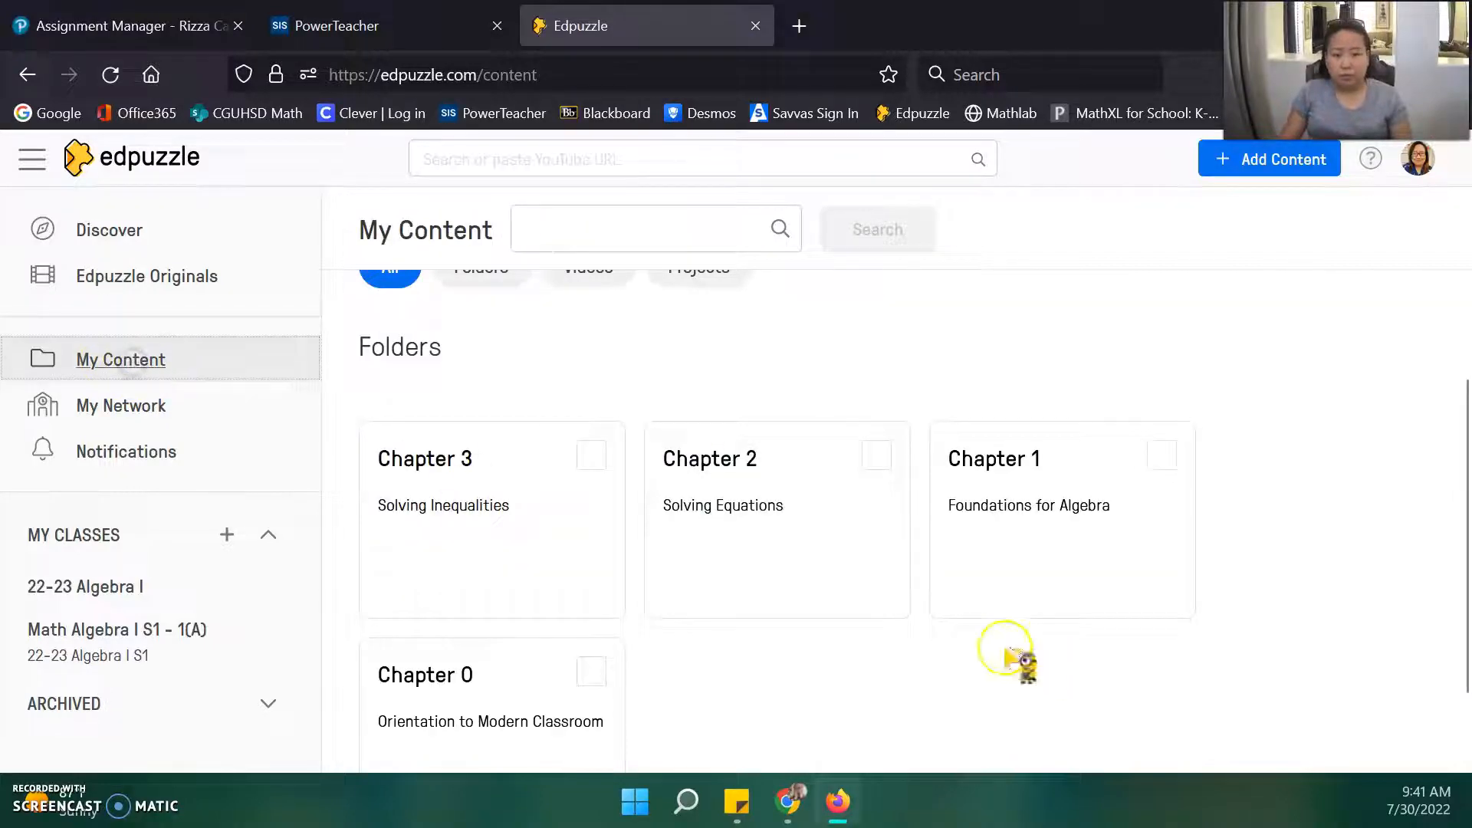
left_click(462, 720)
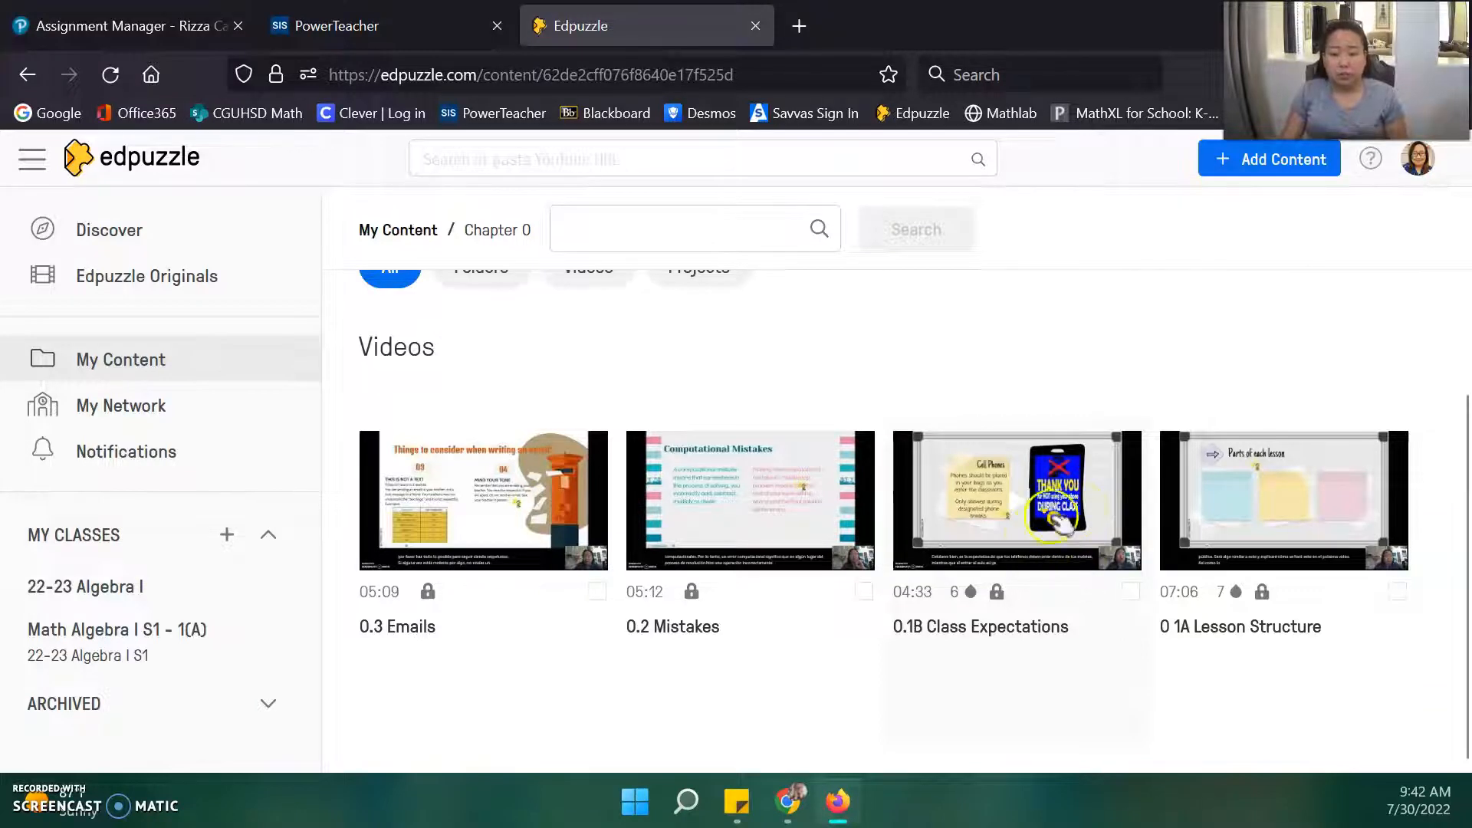
Assign the 0.1B Class Expectations video to 22-23 Algebra I, starting today with no due date.
left_click(1070, 537)
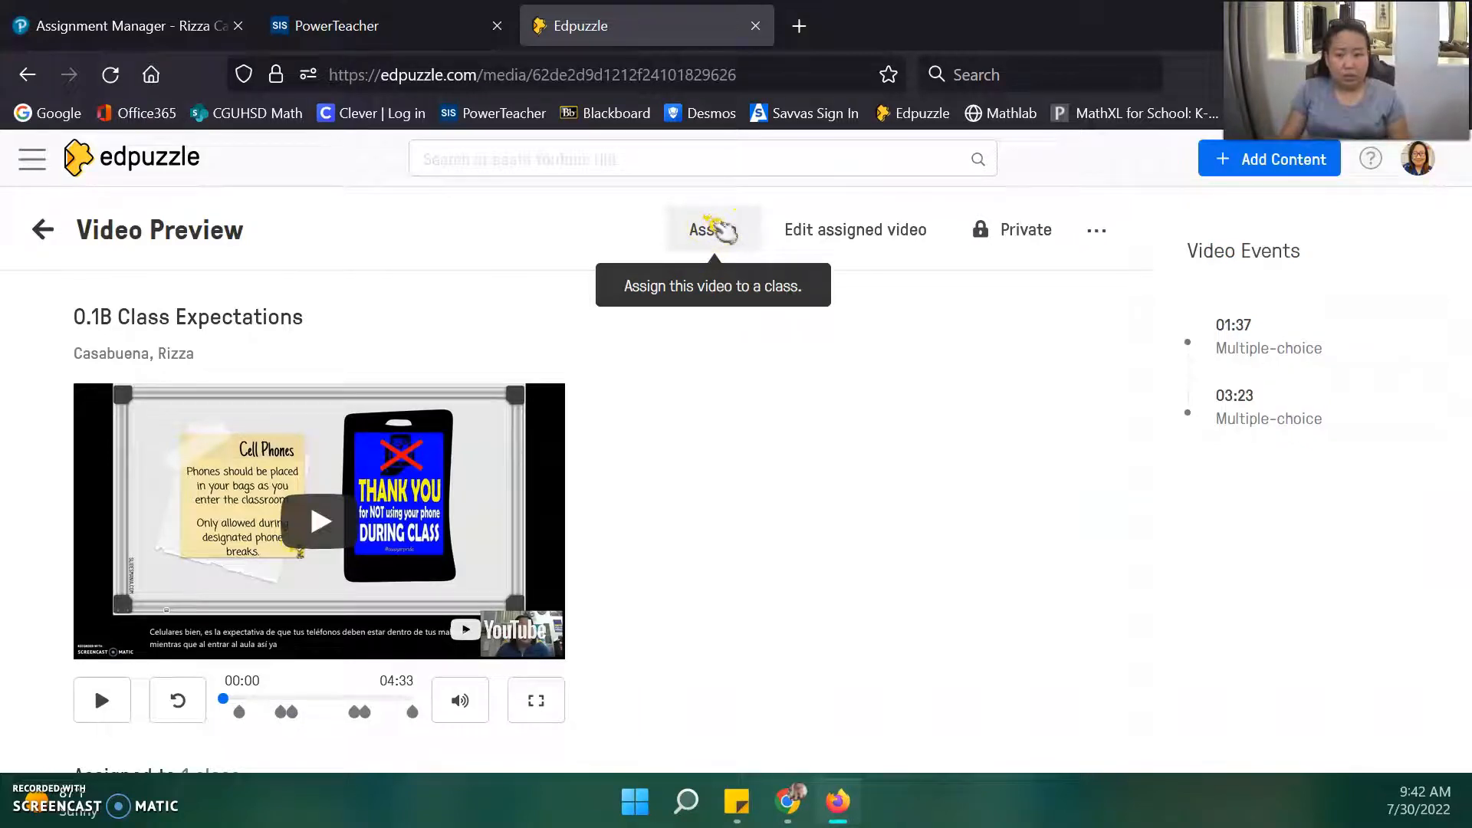
left_click(713, 228)
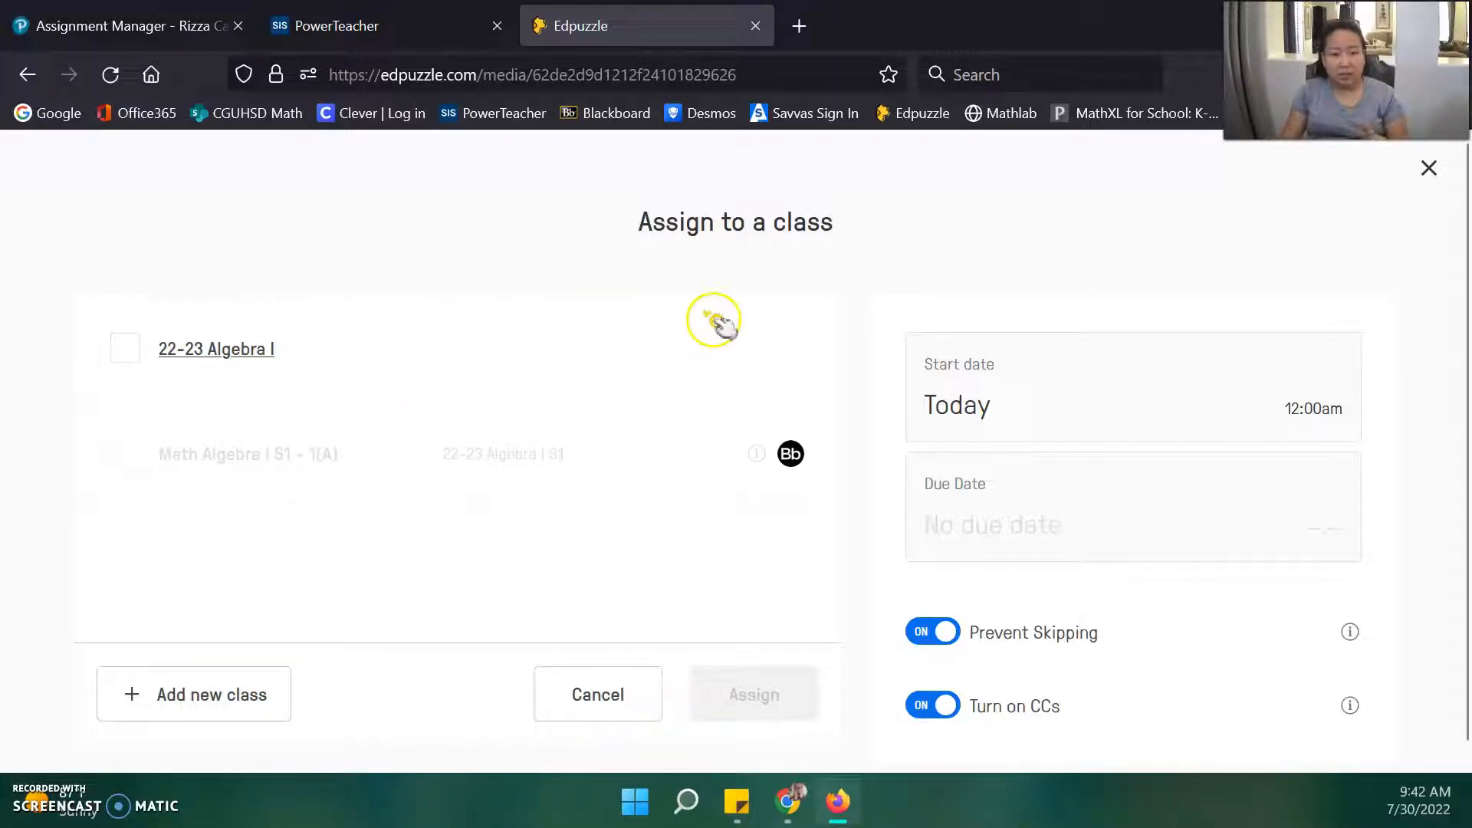
left_click(125, 350)
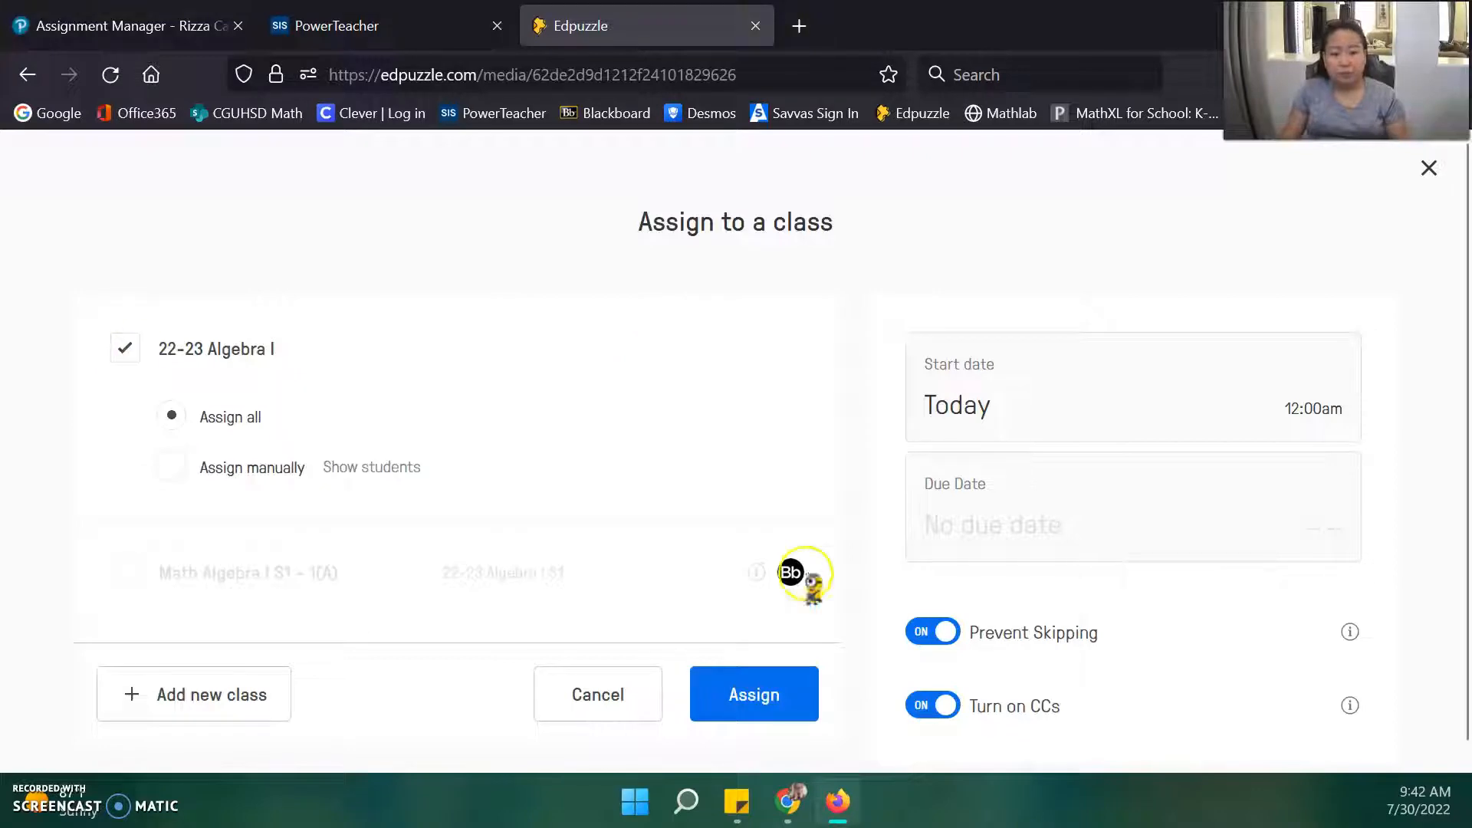
left_click(757, 697)
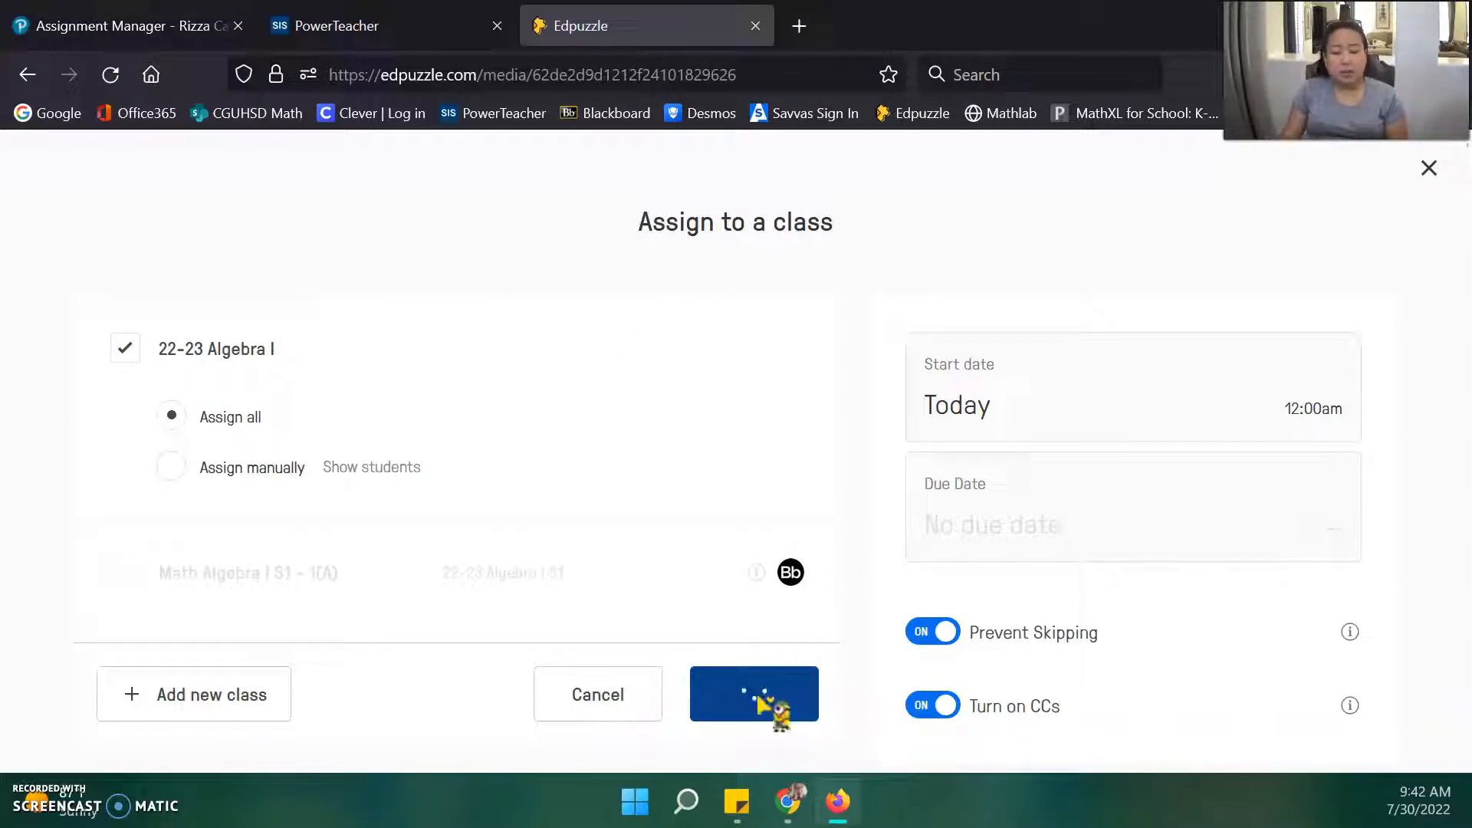
left_click(665, 424)
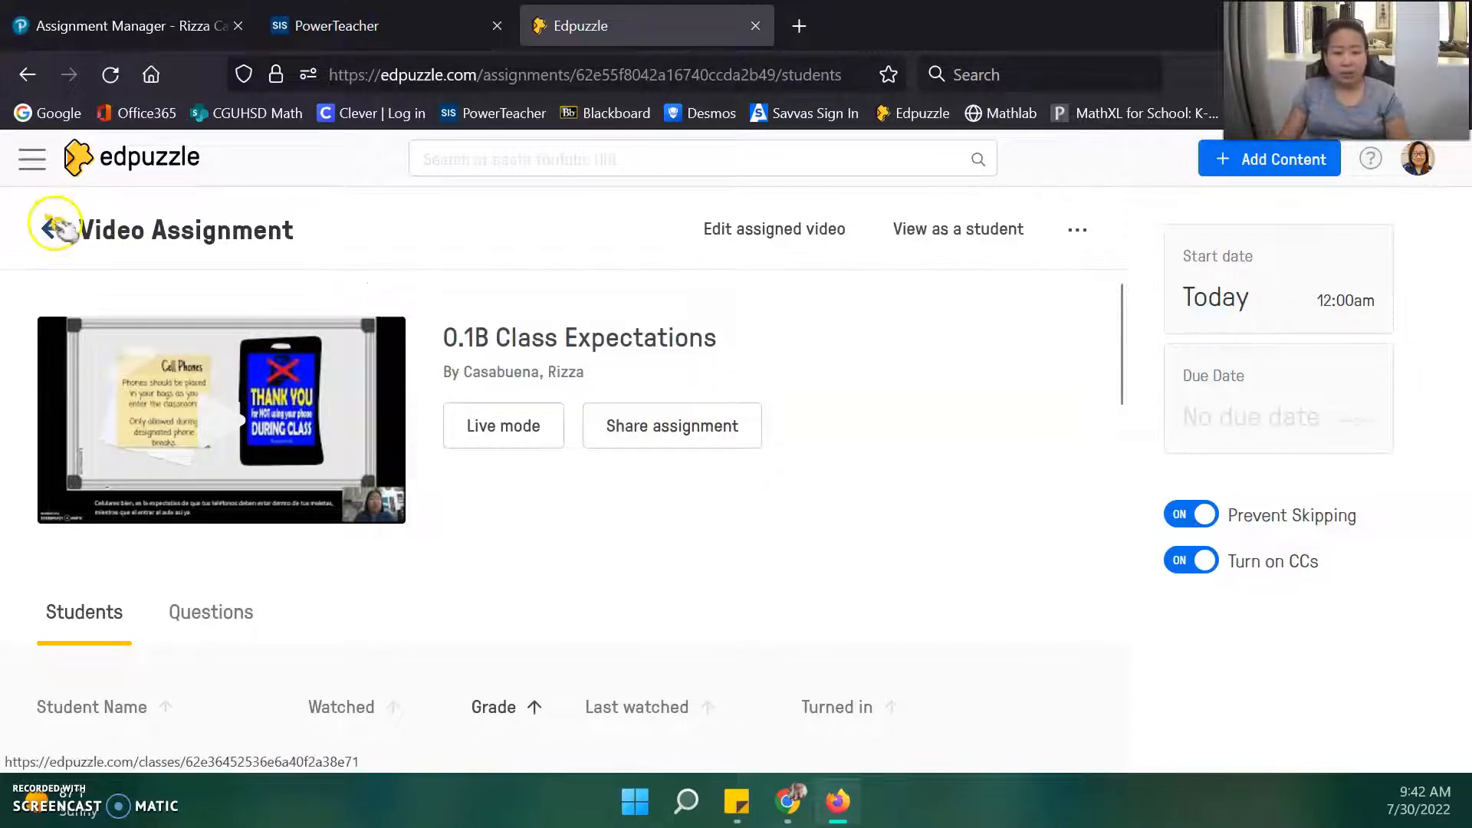
Go back to Chapter 0 in My Content and start assigning the 0 1A Lesson Structure video.
left_click(32, 160)
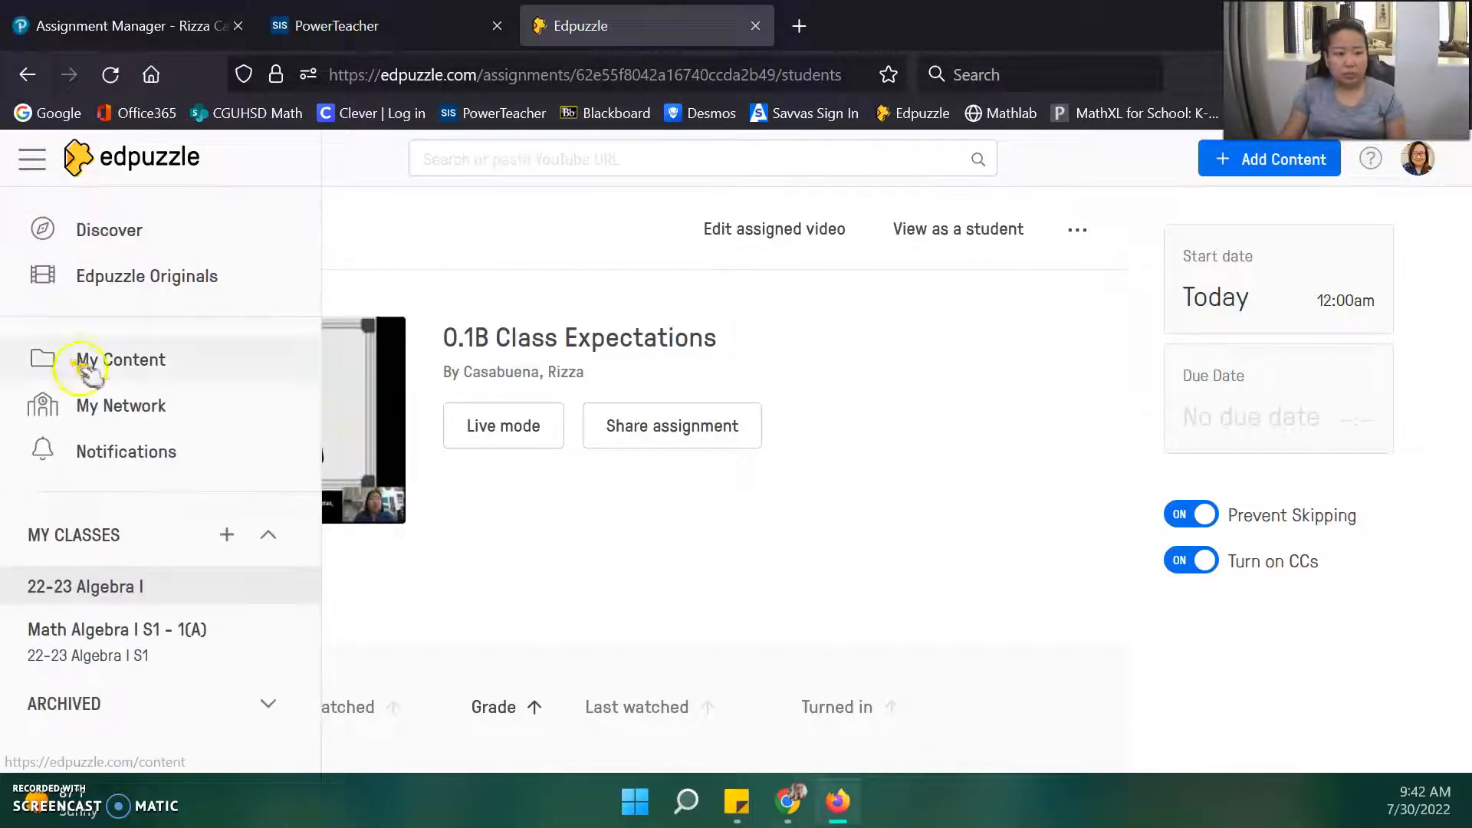
left_click(86, 364)
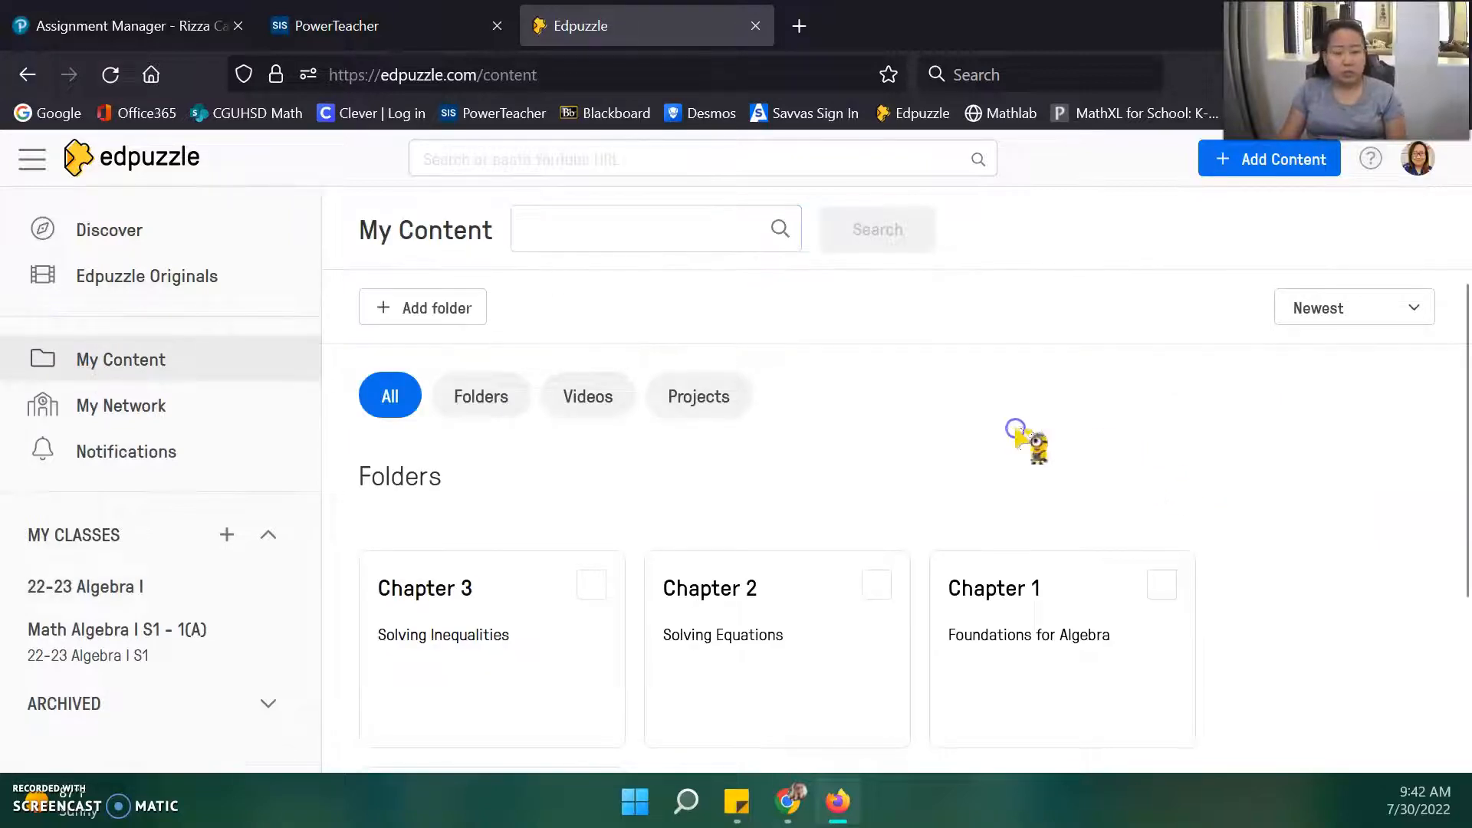
scroll(895, 675, "down", 1)
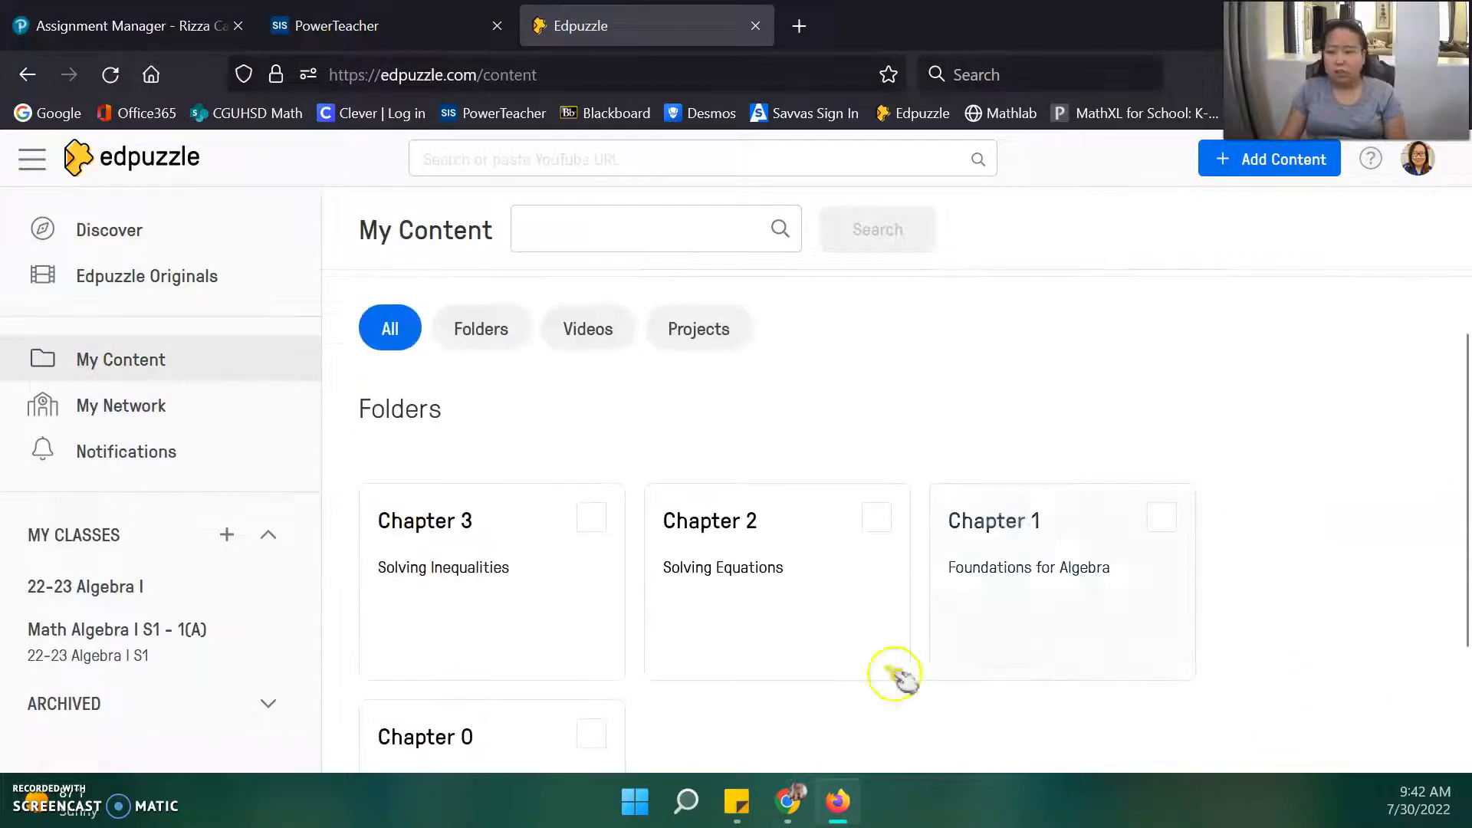
left_click(491, 755)
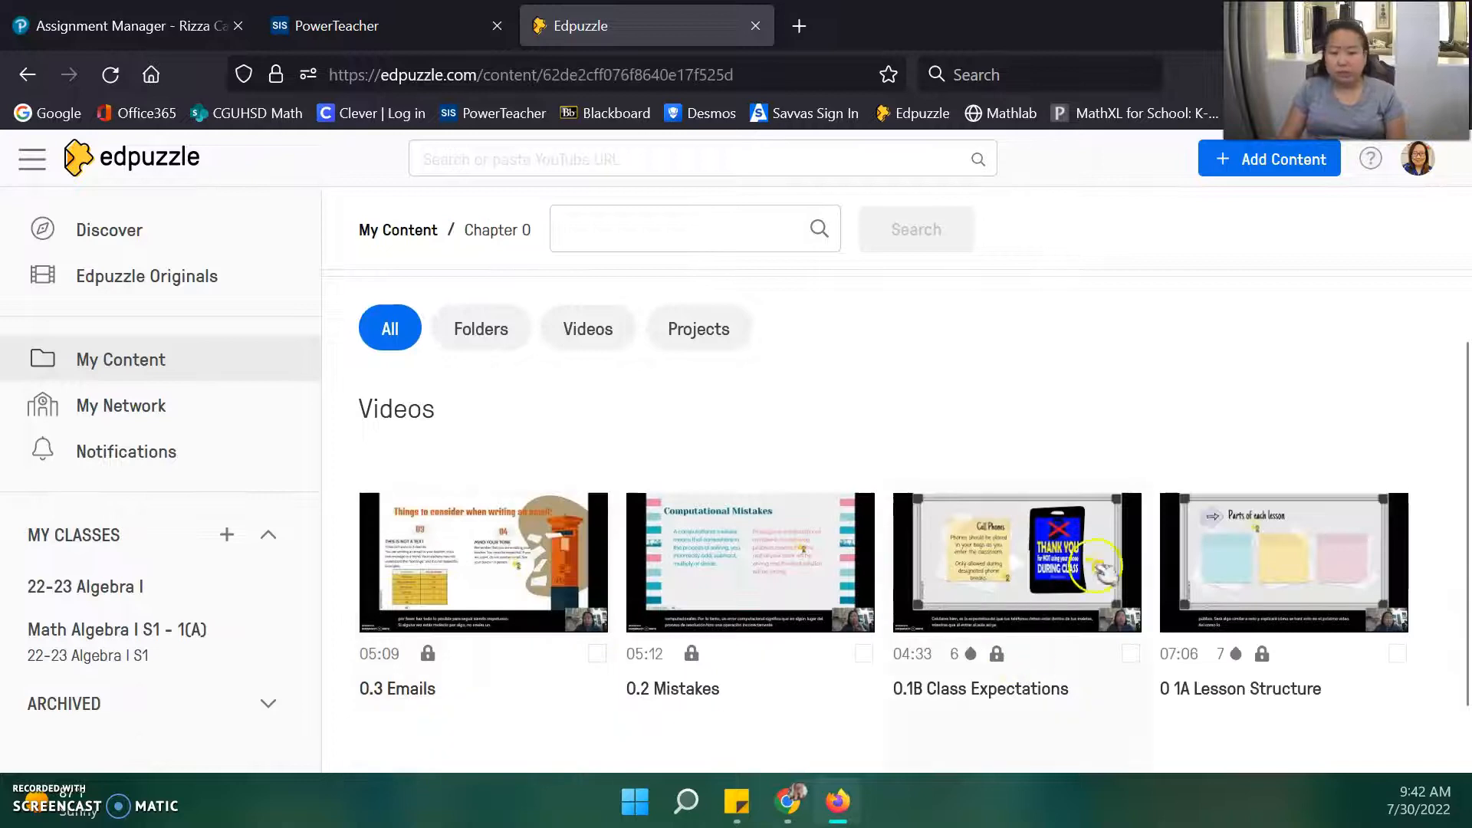
left_click(1230, 567)
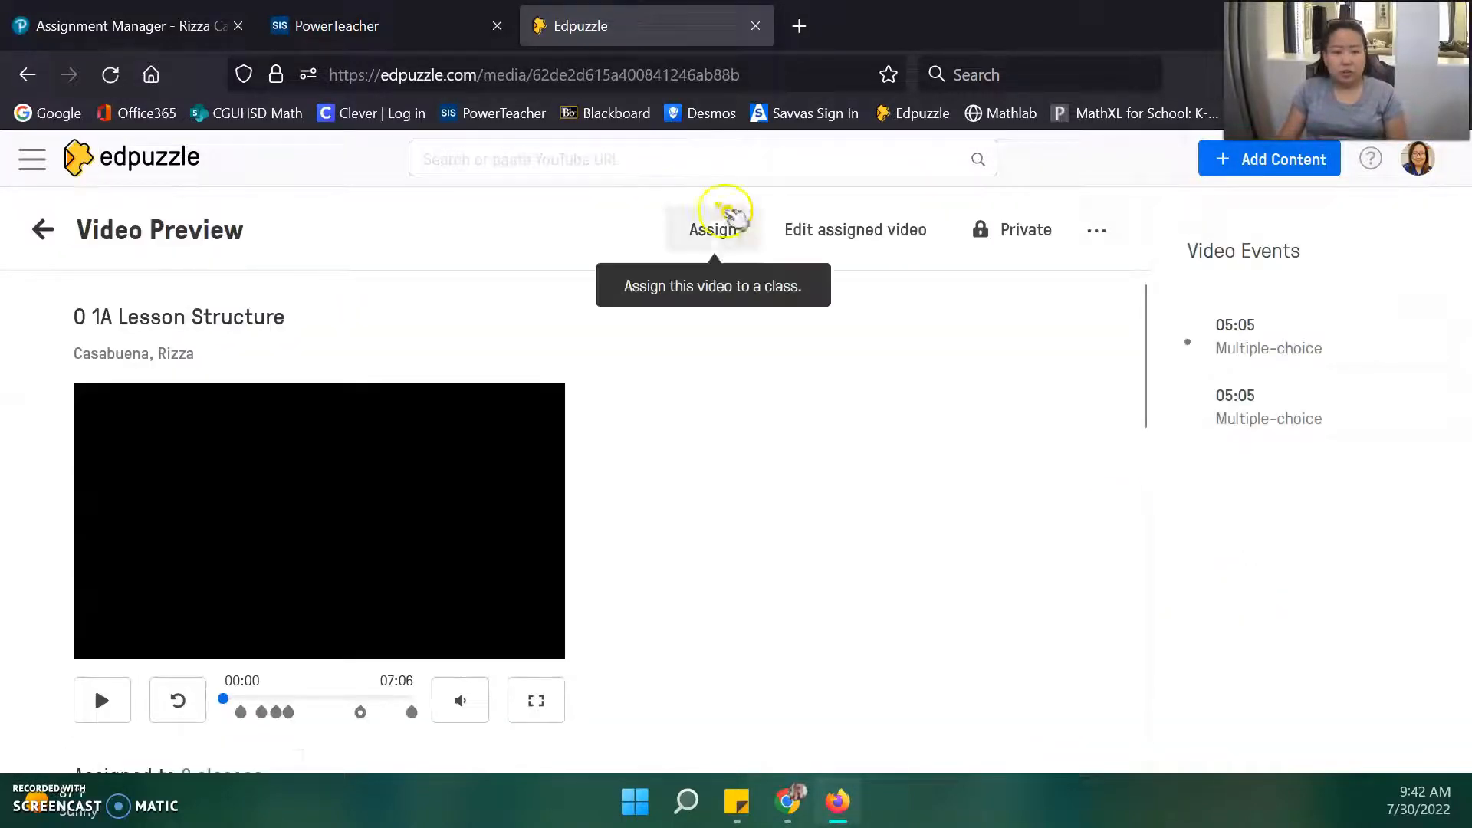
left_click(719, 239)
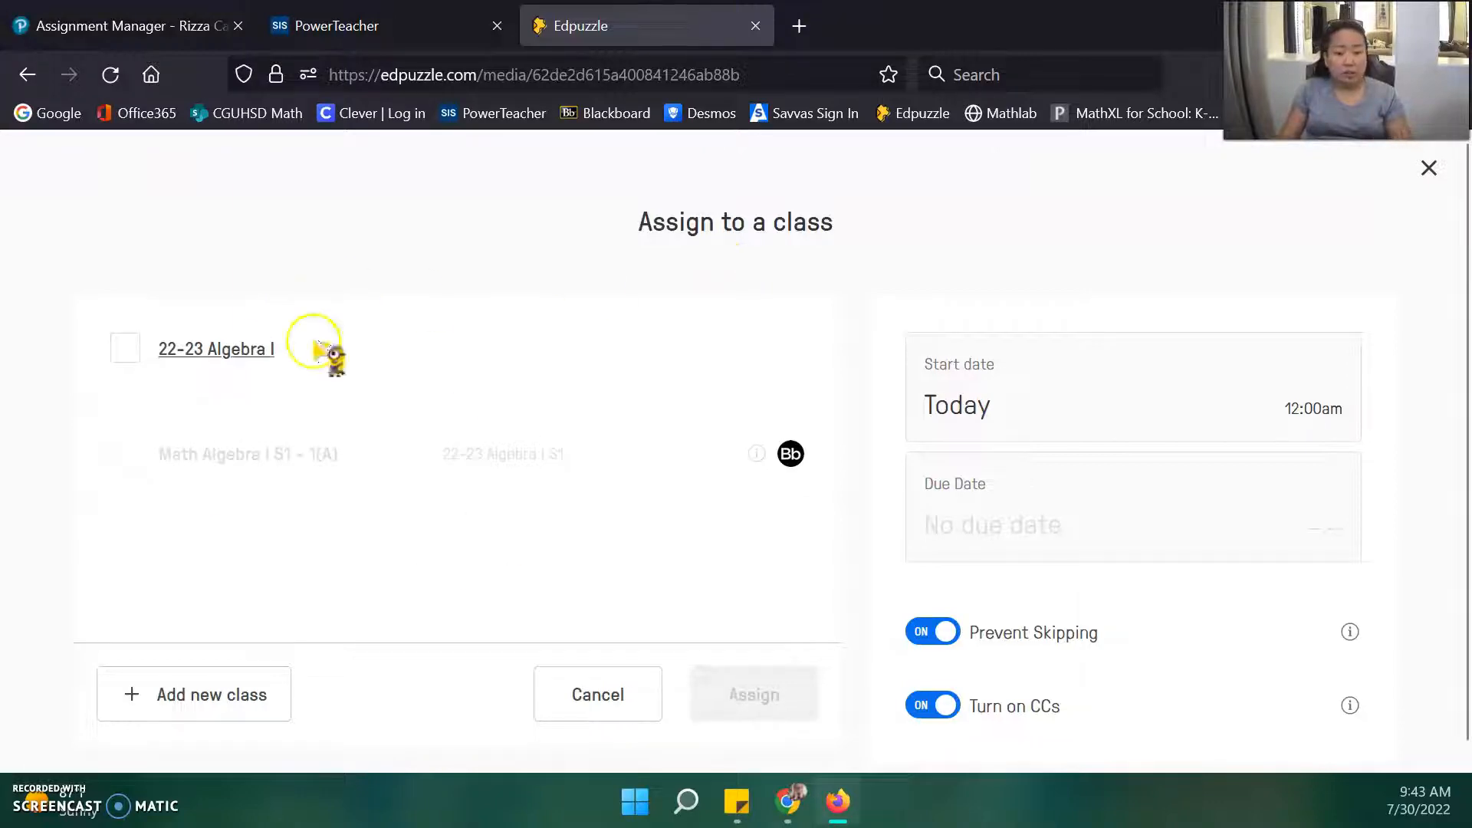
Create a new 9th grade Algebra class named 22-23 Algebra I.
left_click(197, 689)
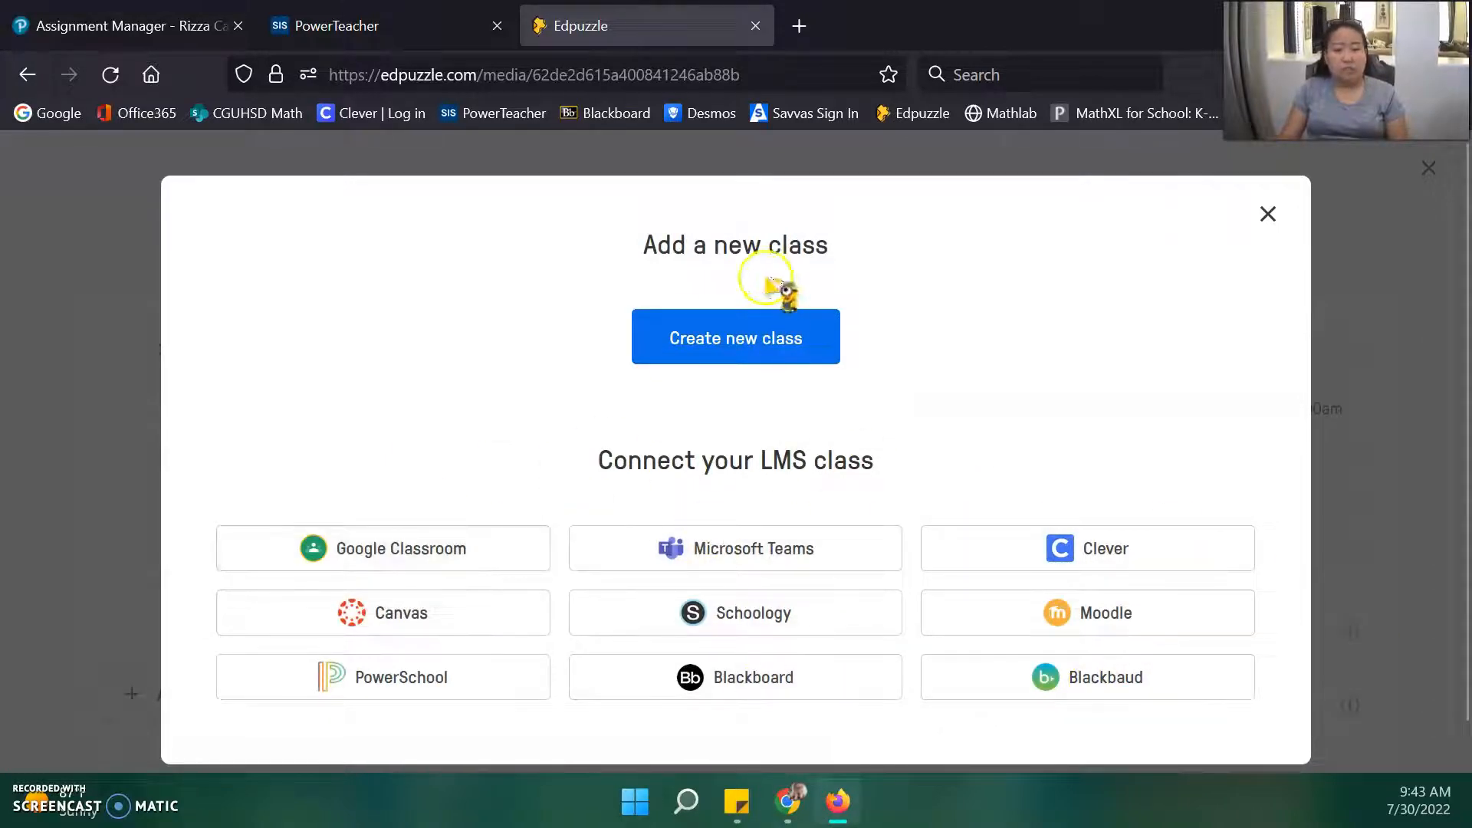
left_click(729, 334)
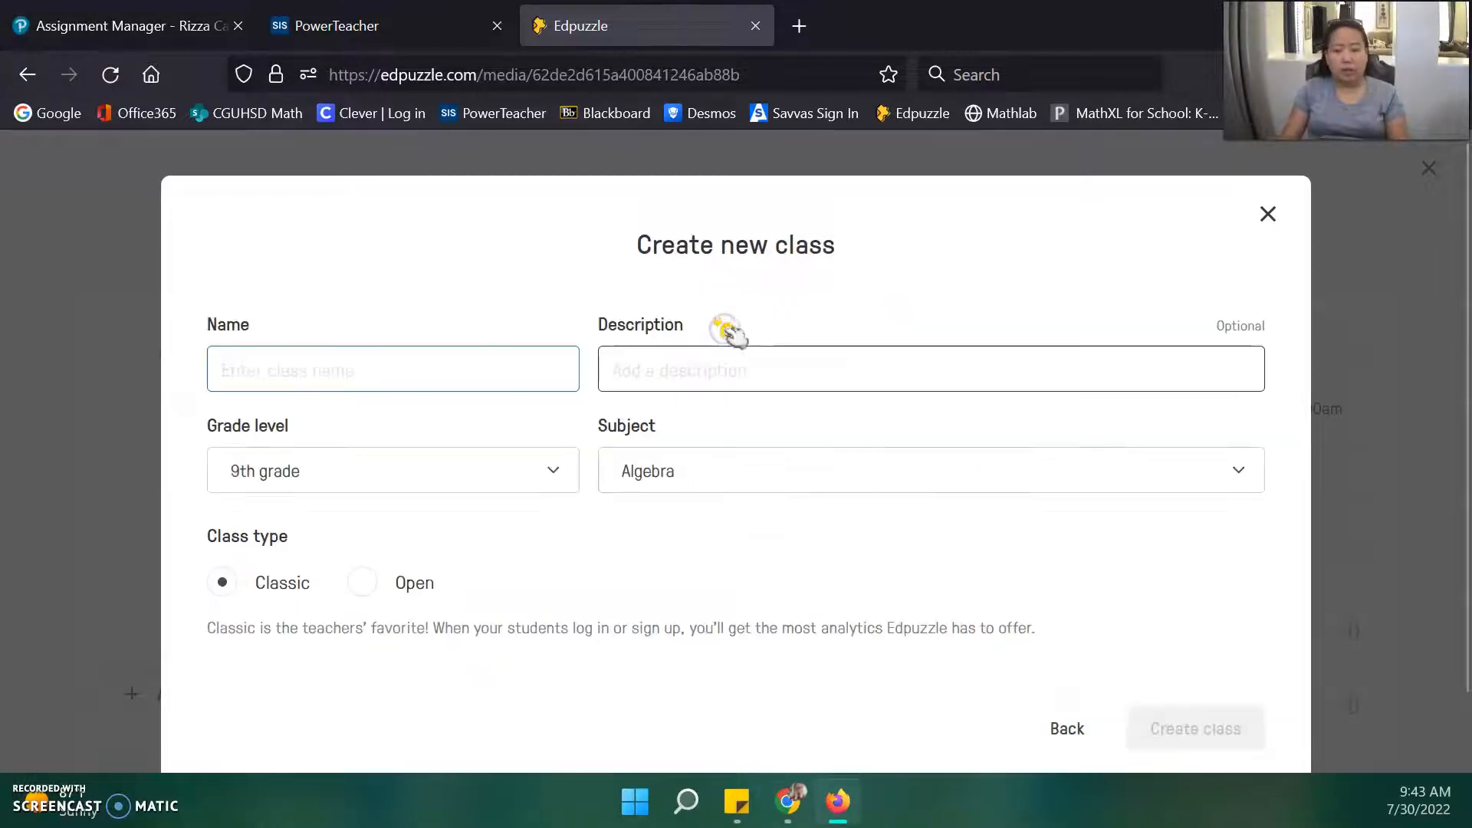
type("21")
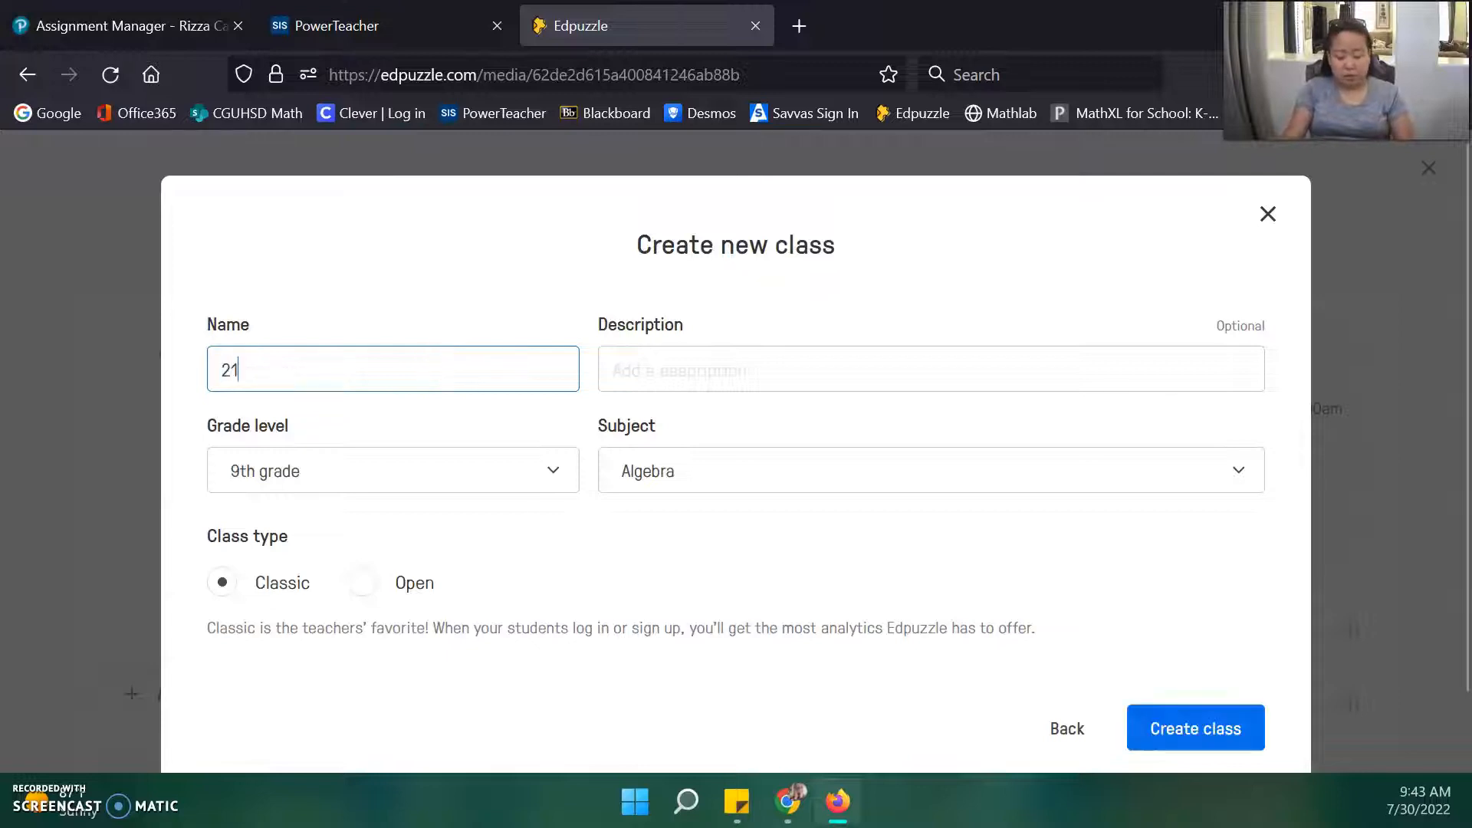
type("-23 Algebra I")
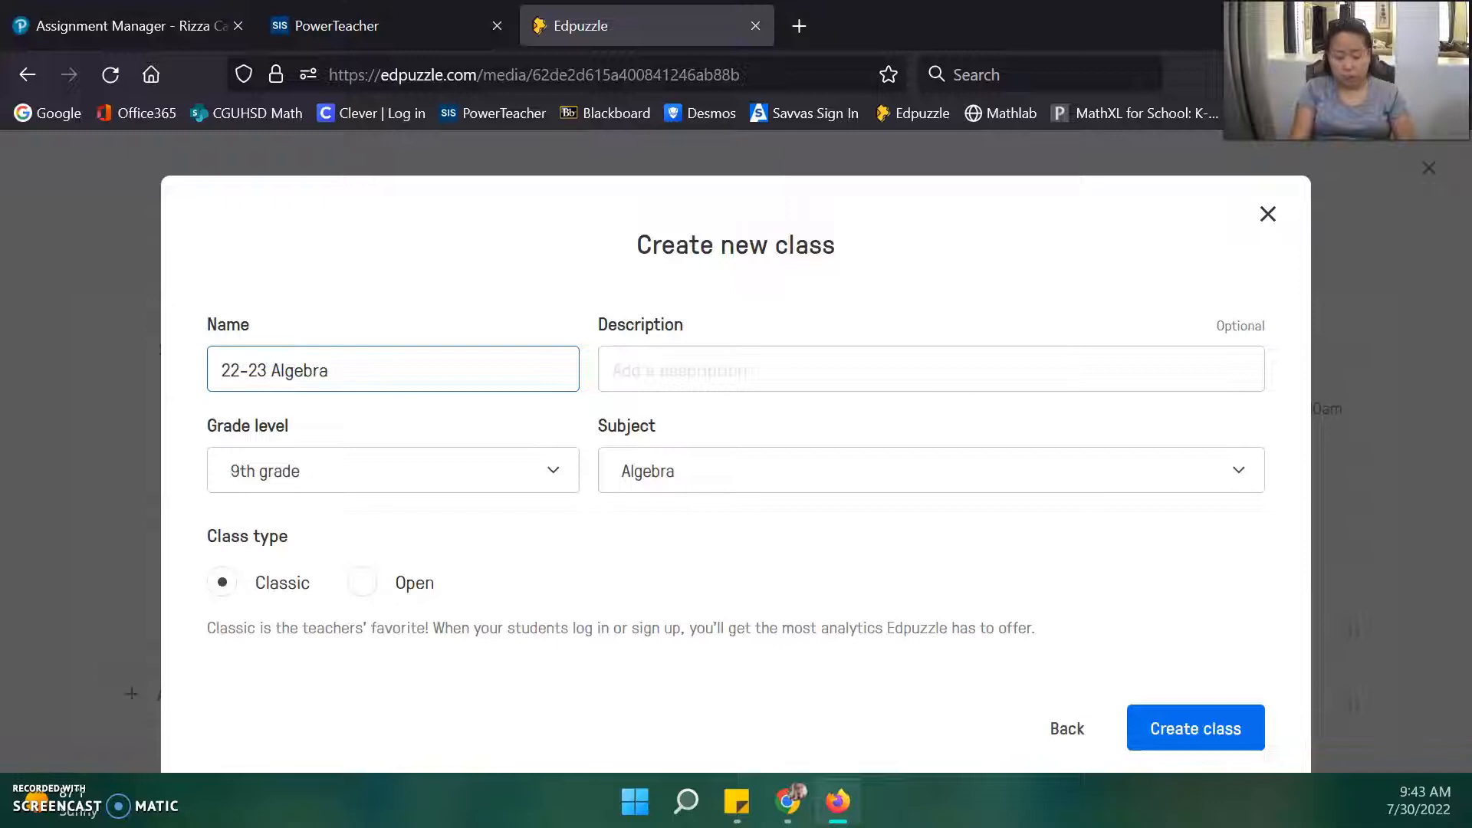
left_click(1235, 725)
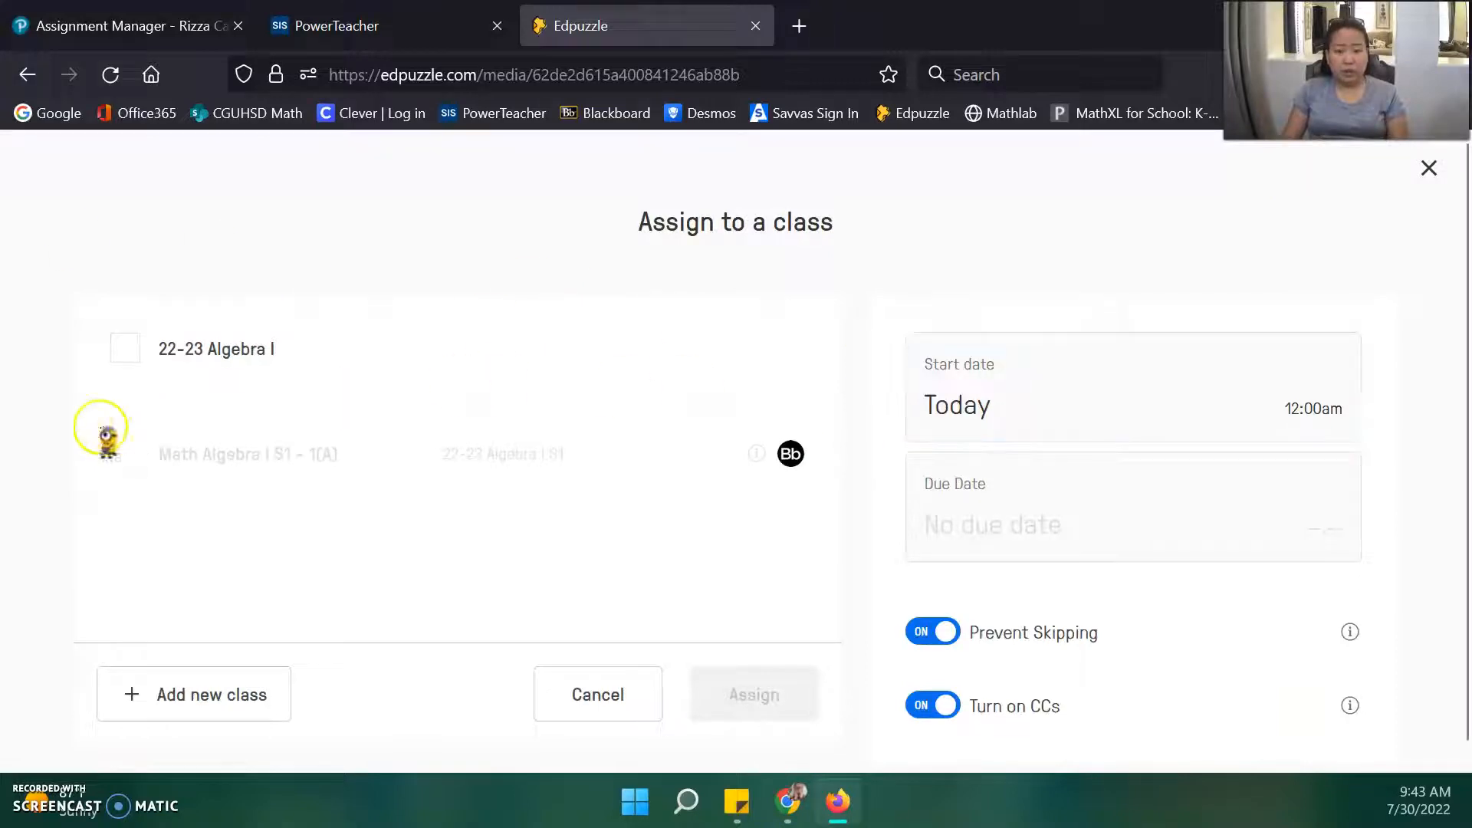
Assign the 0 1A Lesson Structure video to the 22-23 Algebra I class.
left_click(366, 366)
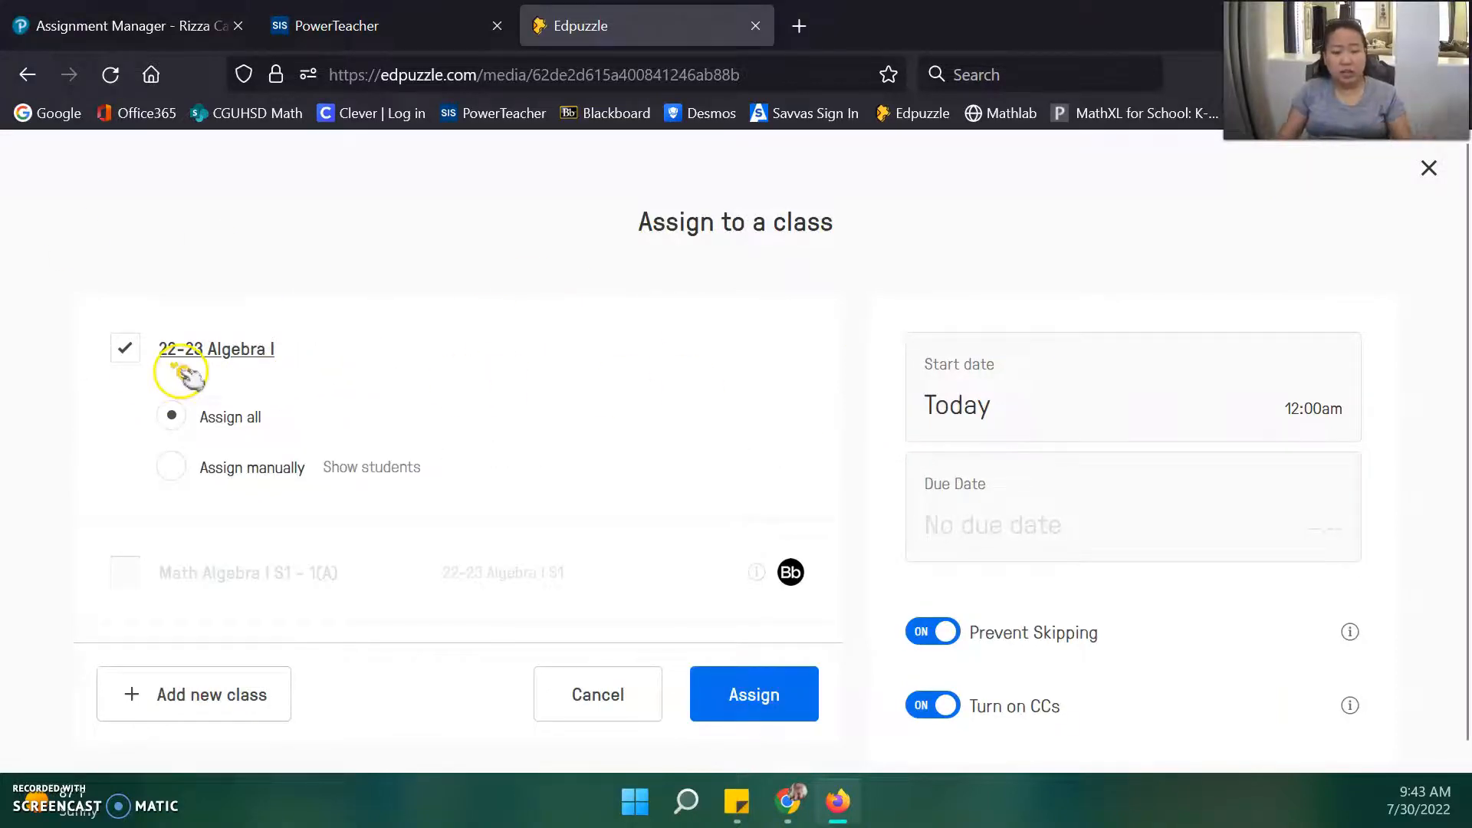
left_click(782, 696)
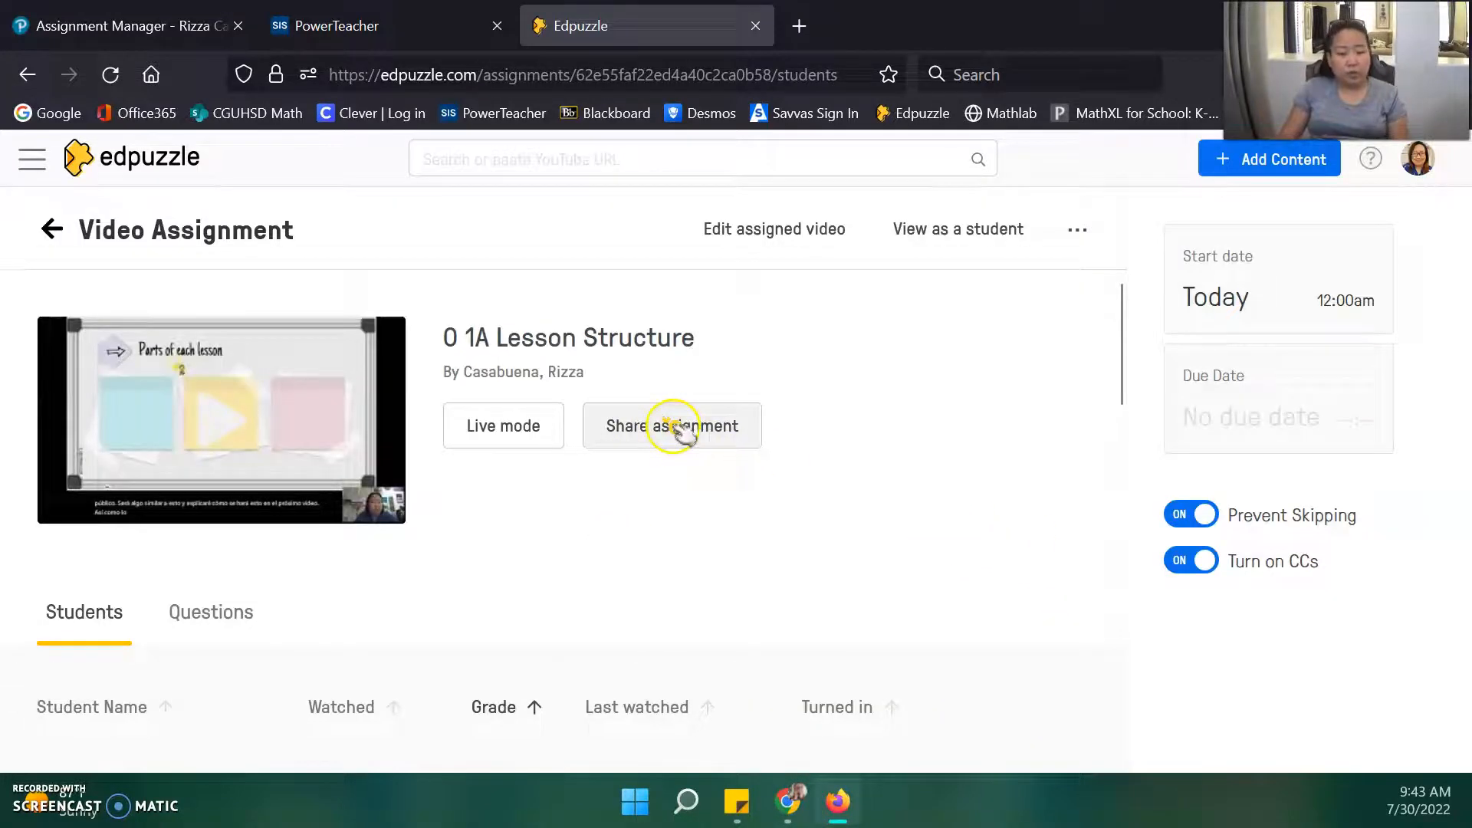
Copy the 0 1A Lesson Structure assignment link from its sharing options.
left_click(675, 428)
scroll(874, 396, "down", 1)
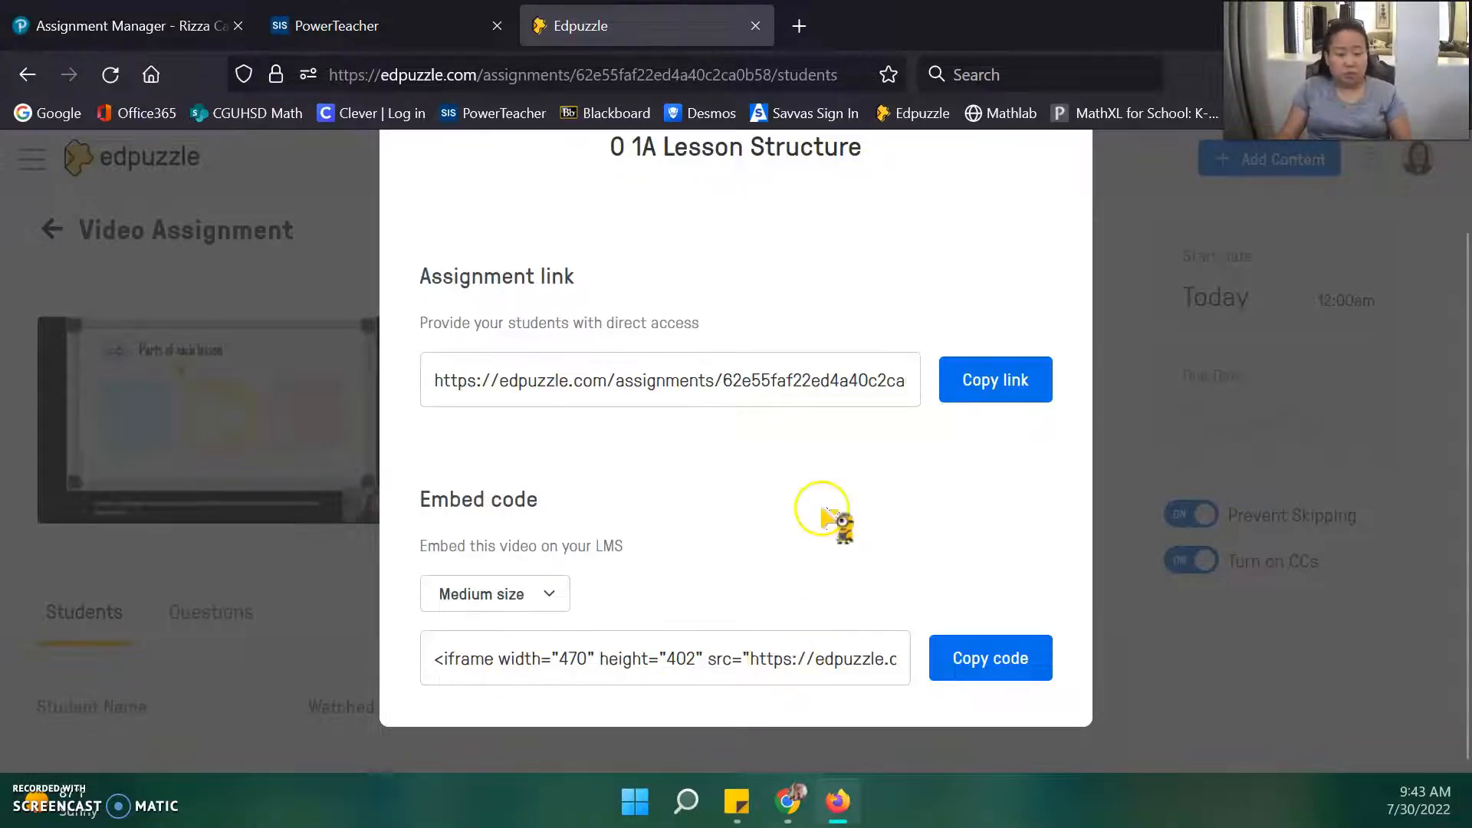
scroll(838, 526, "up", 2)
left_click(1024, 483)
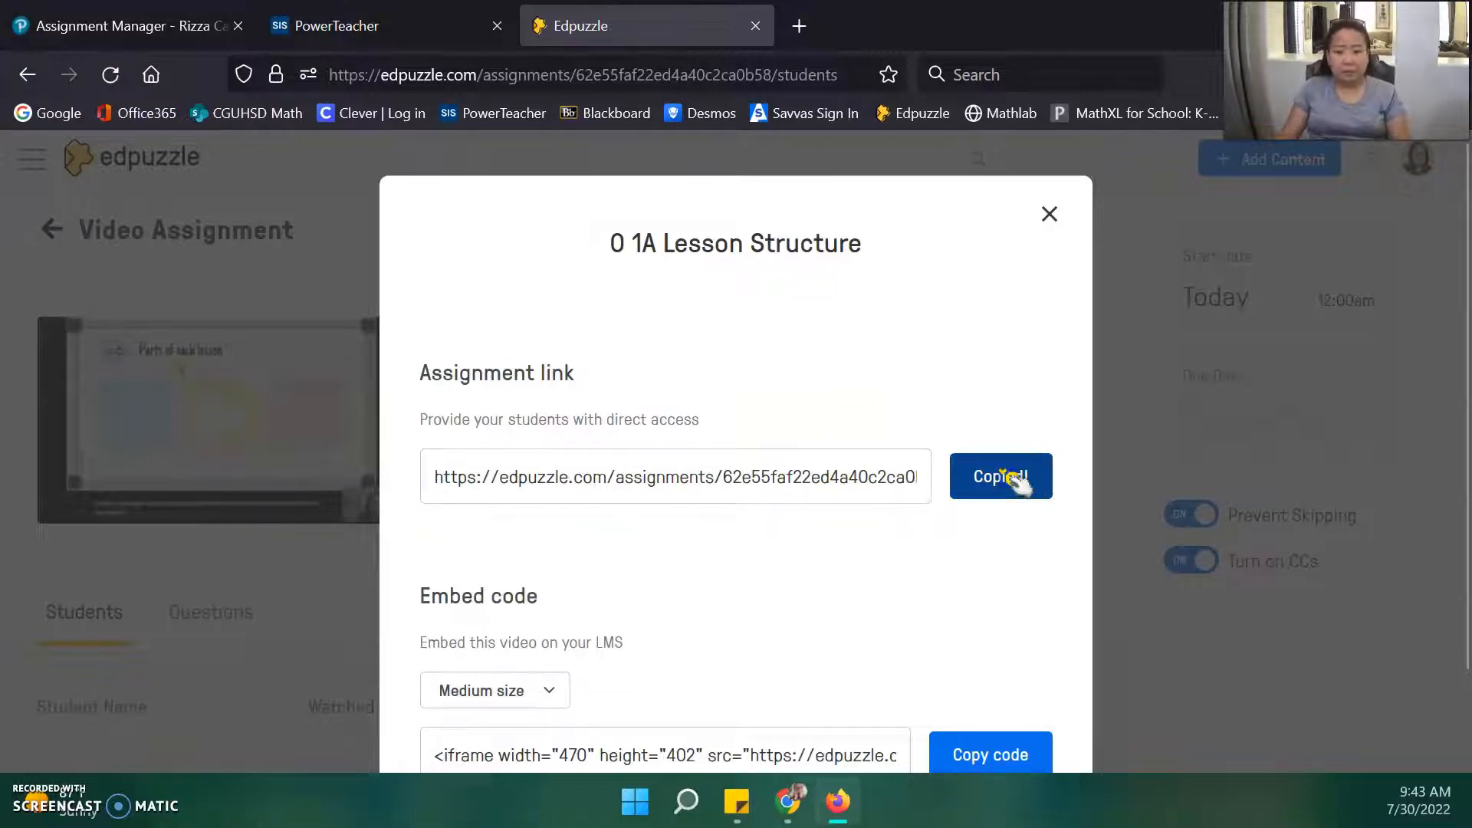
left_click(1048, 213)
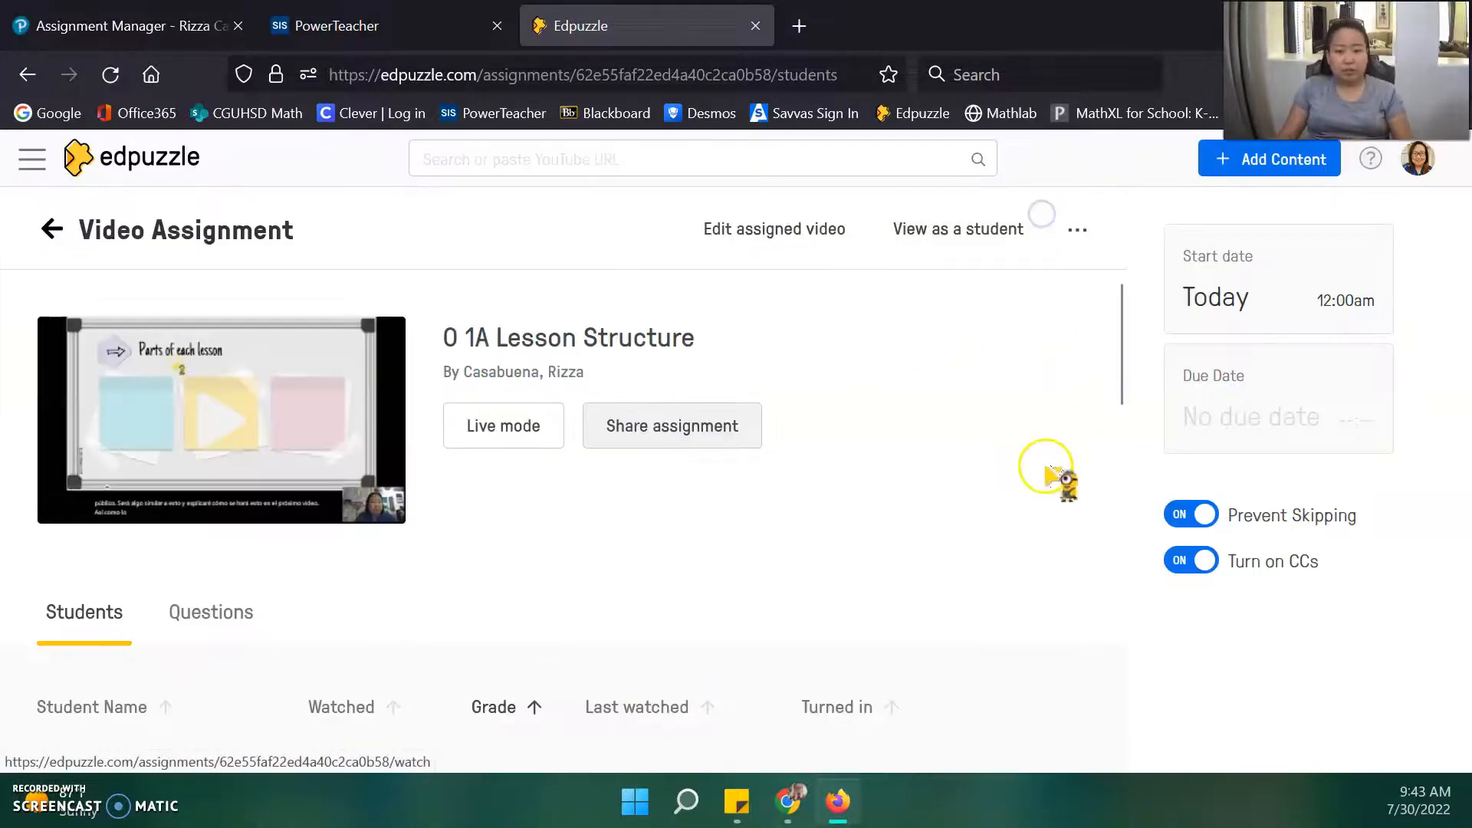
left_click(74, 23)
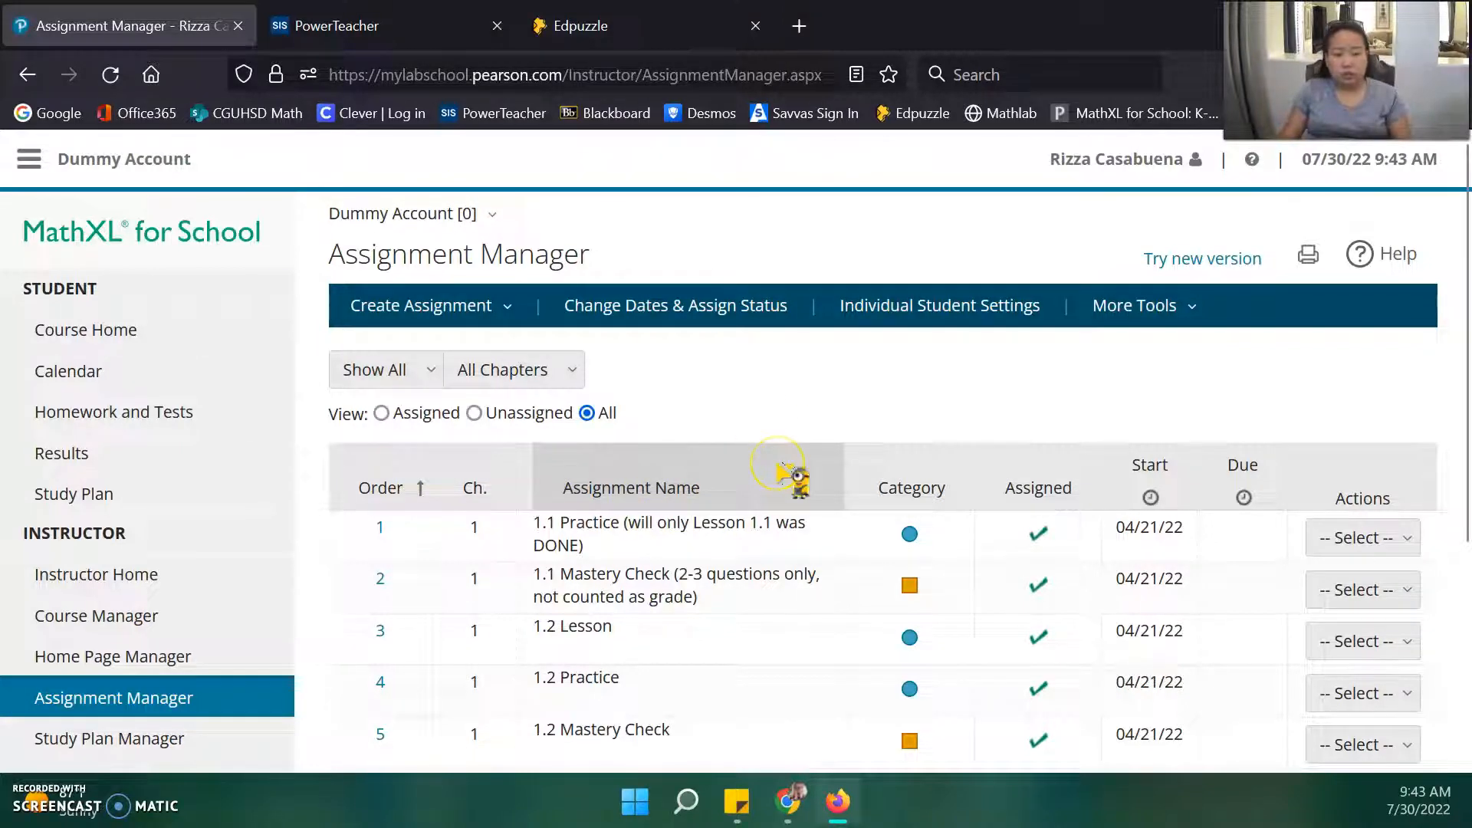
Start a new homework from the Assignment Manager's Create Assignment menu.
scroll(793, 479, "down", 2)
scroll(790, 479, "up", 2)
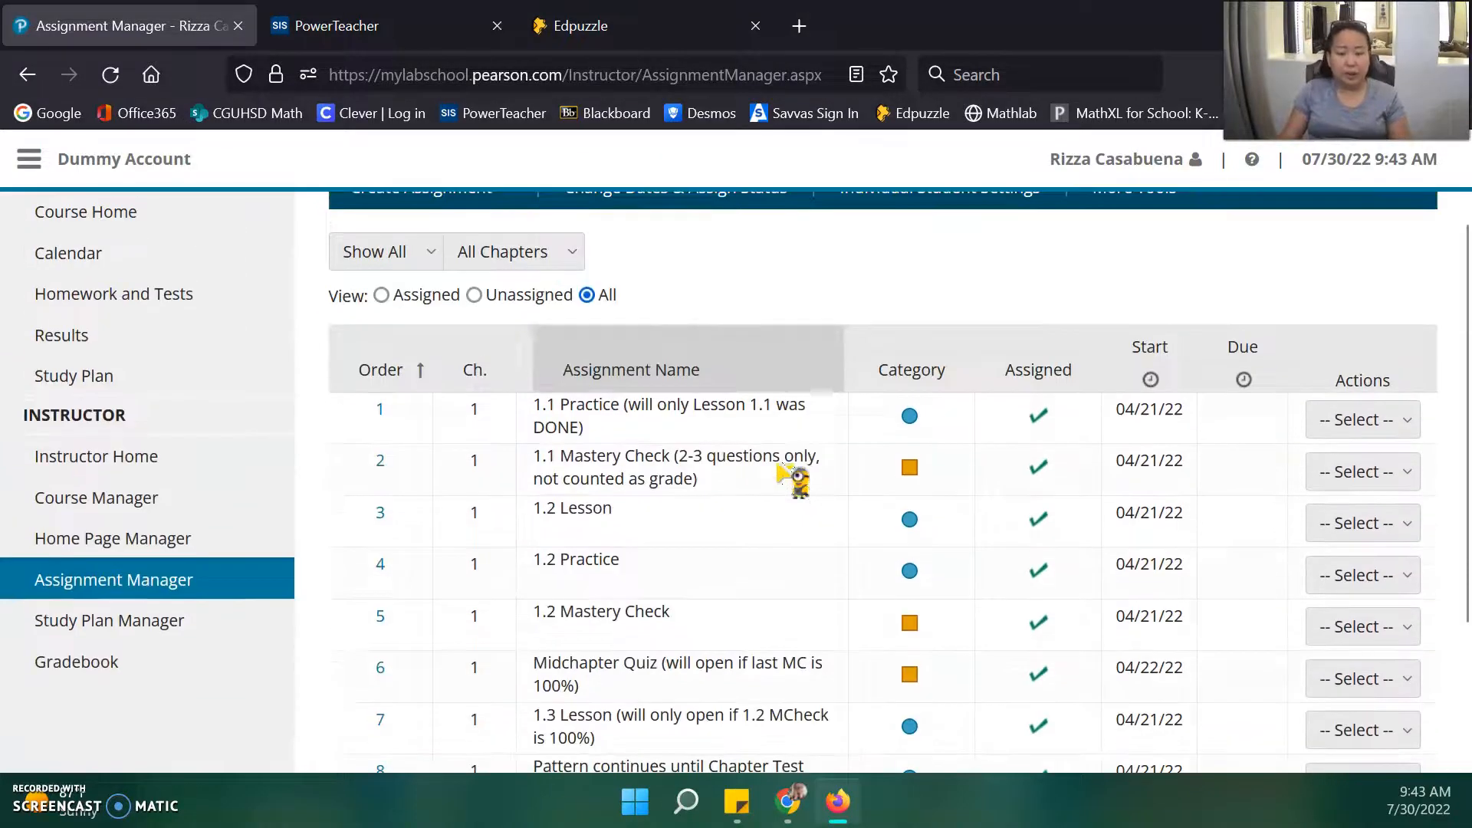
scroll(790, 476, "down", 2)
scroll(790, 472, "up", 2)
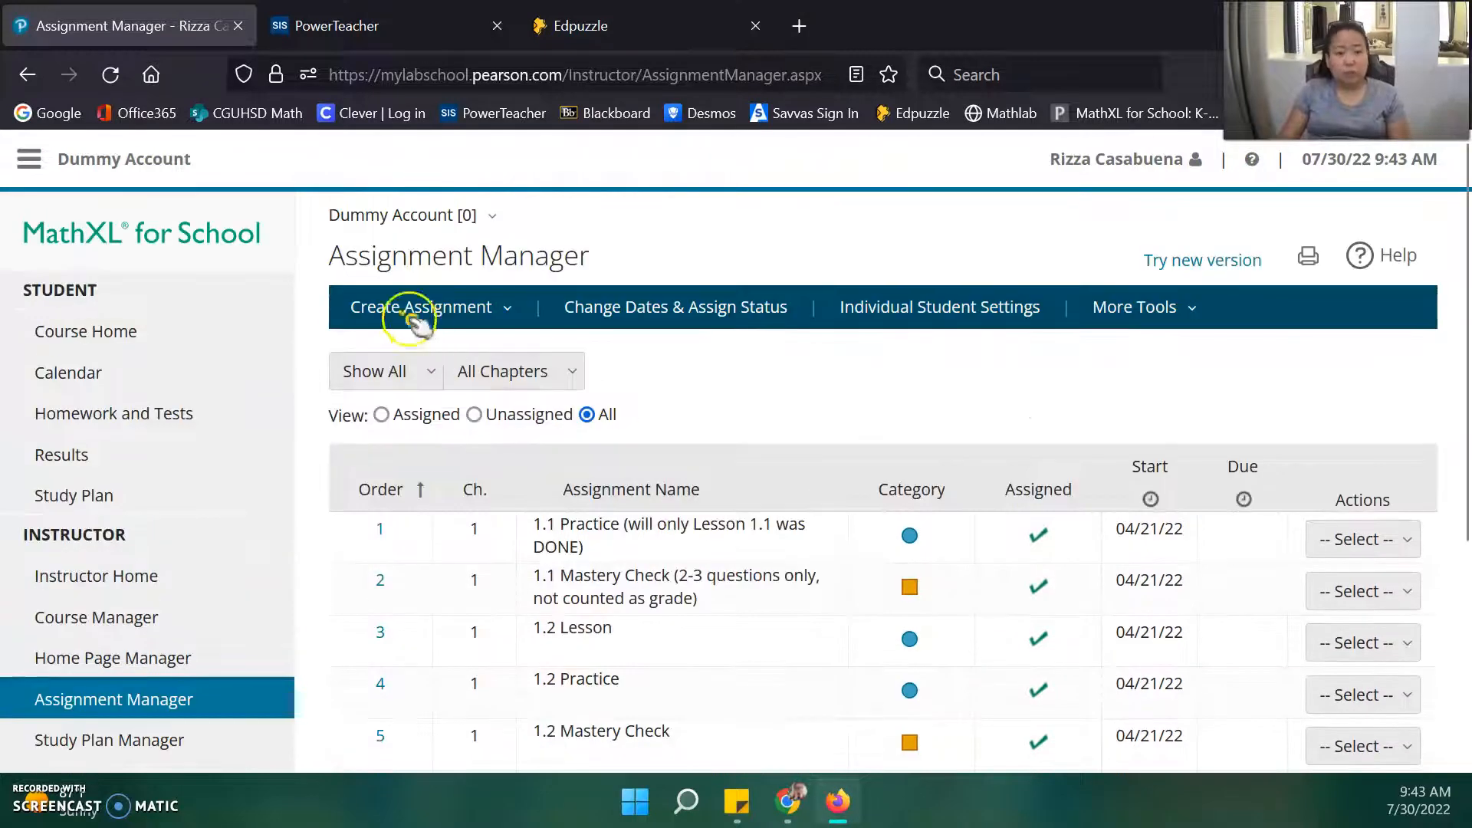
left_click(414, 309)
left_click(301, 354)
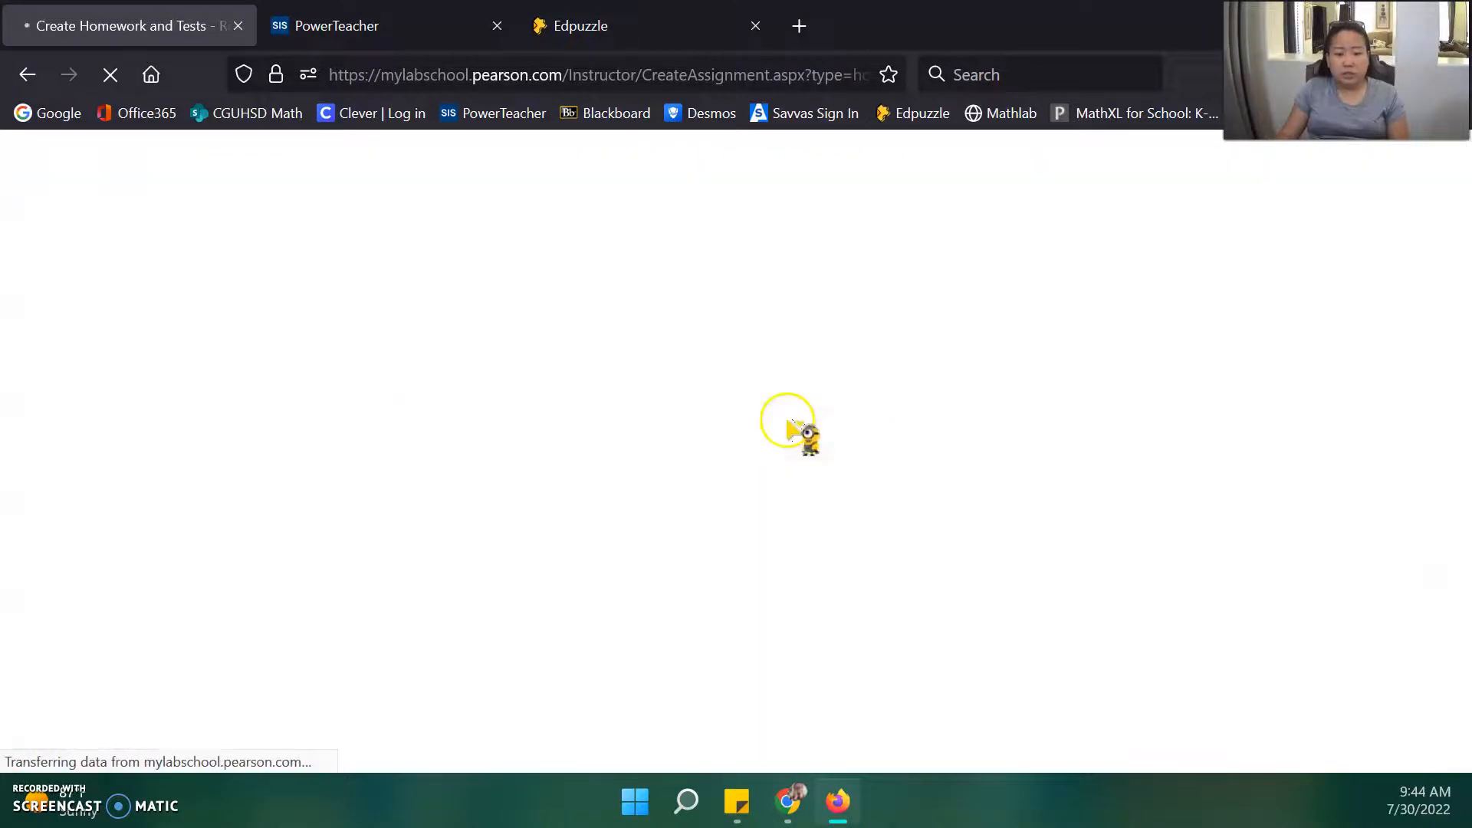
Name the homework '1.1 Video Lesson' and continue to media and question selection.
left_click(759, 446)
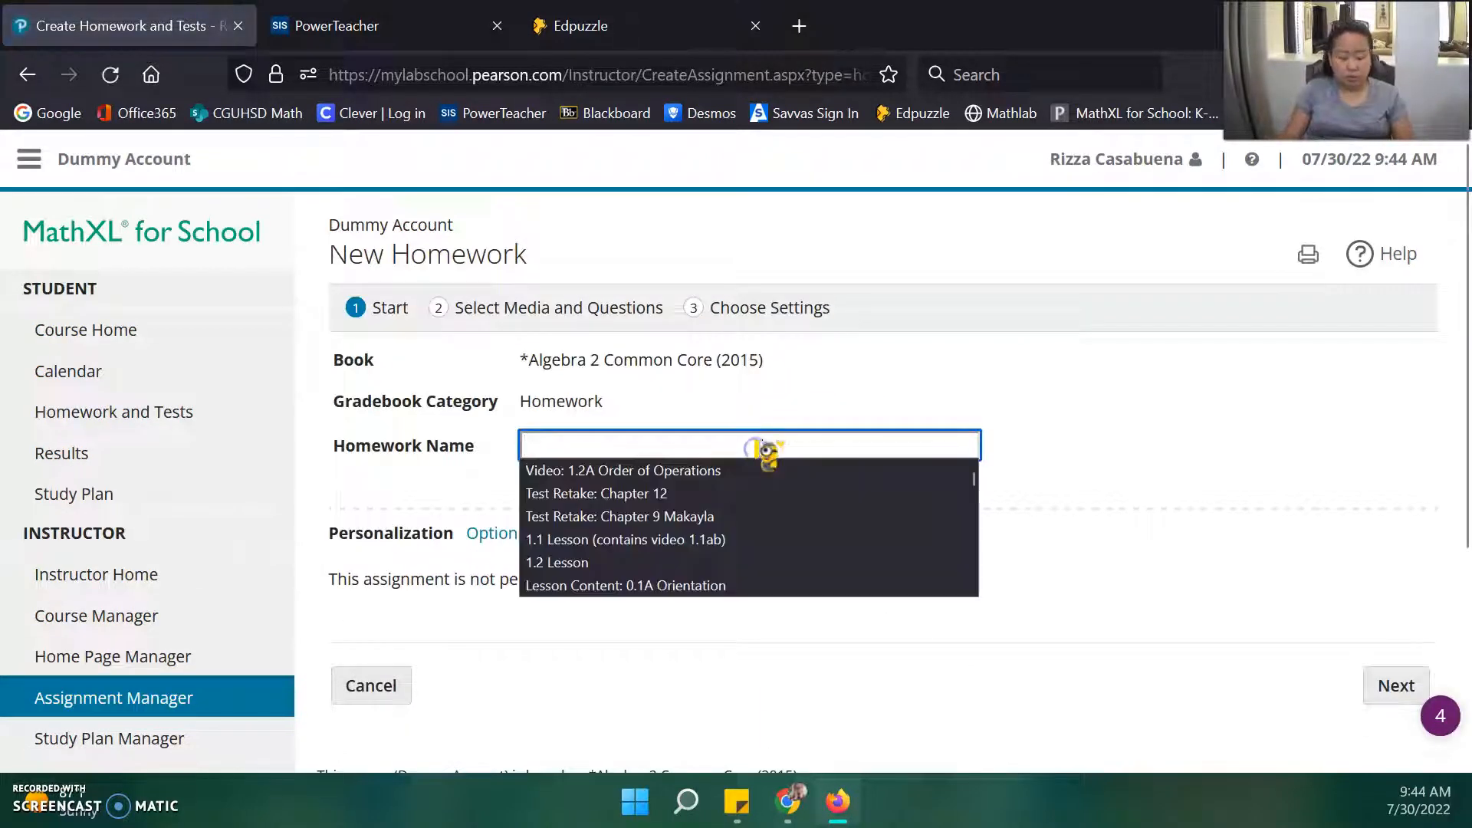
type("1.")
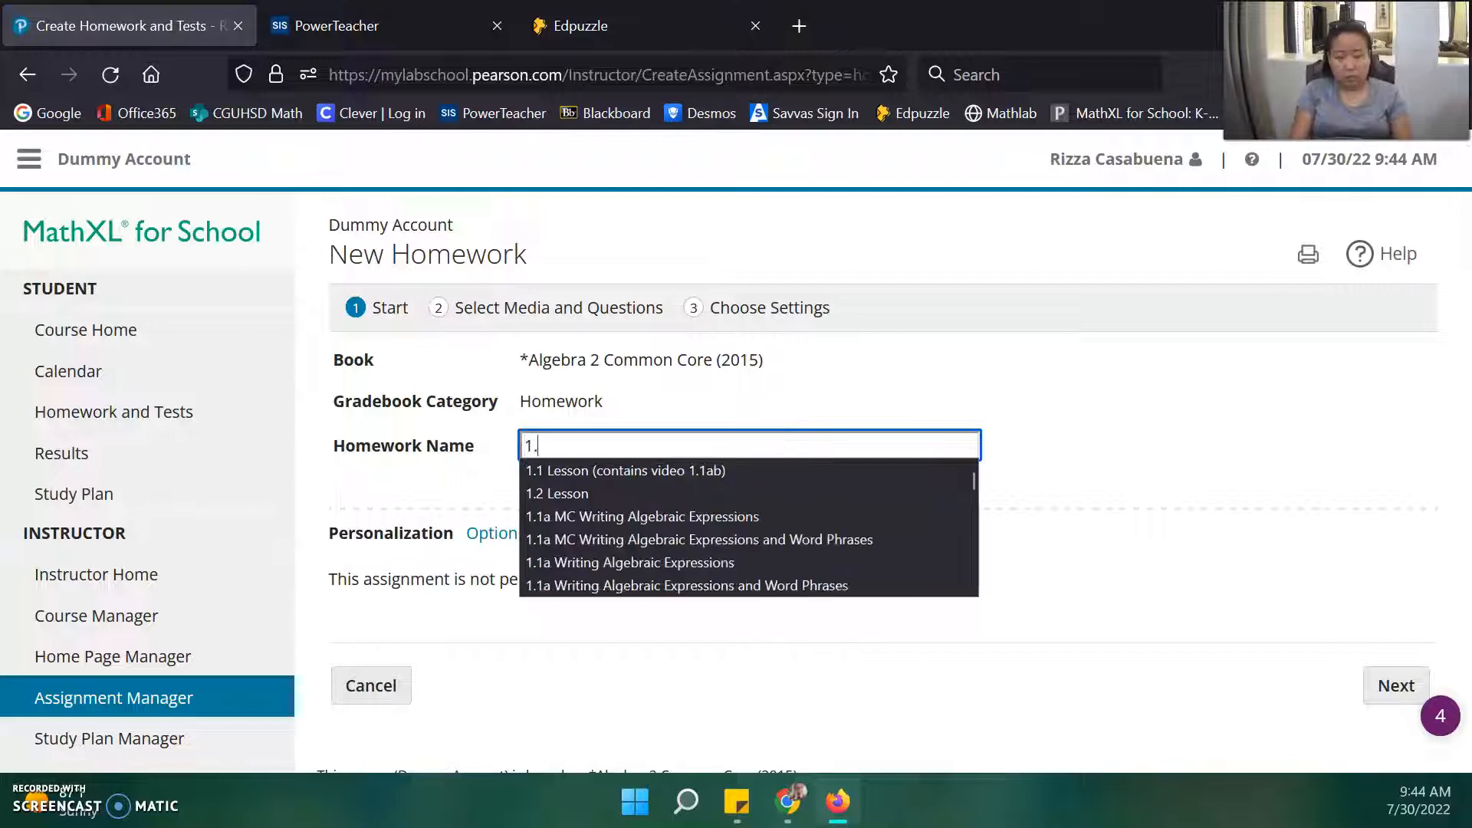
type("1 Video")
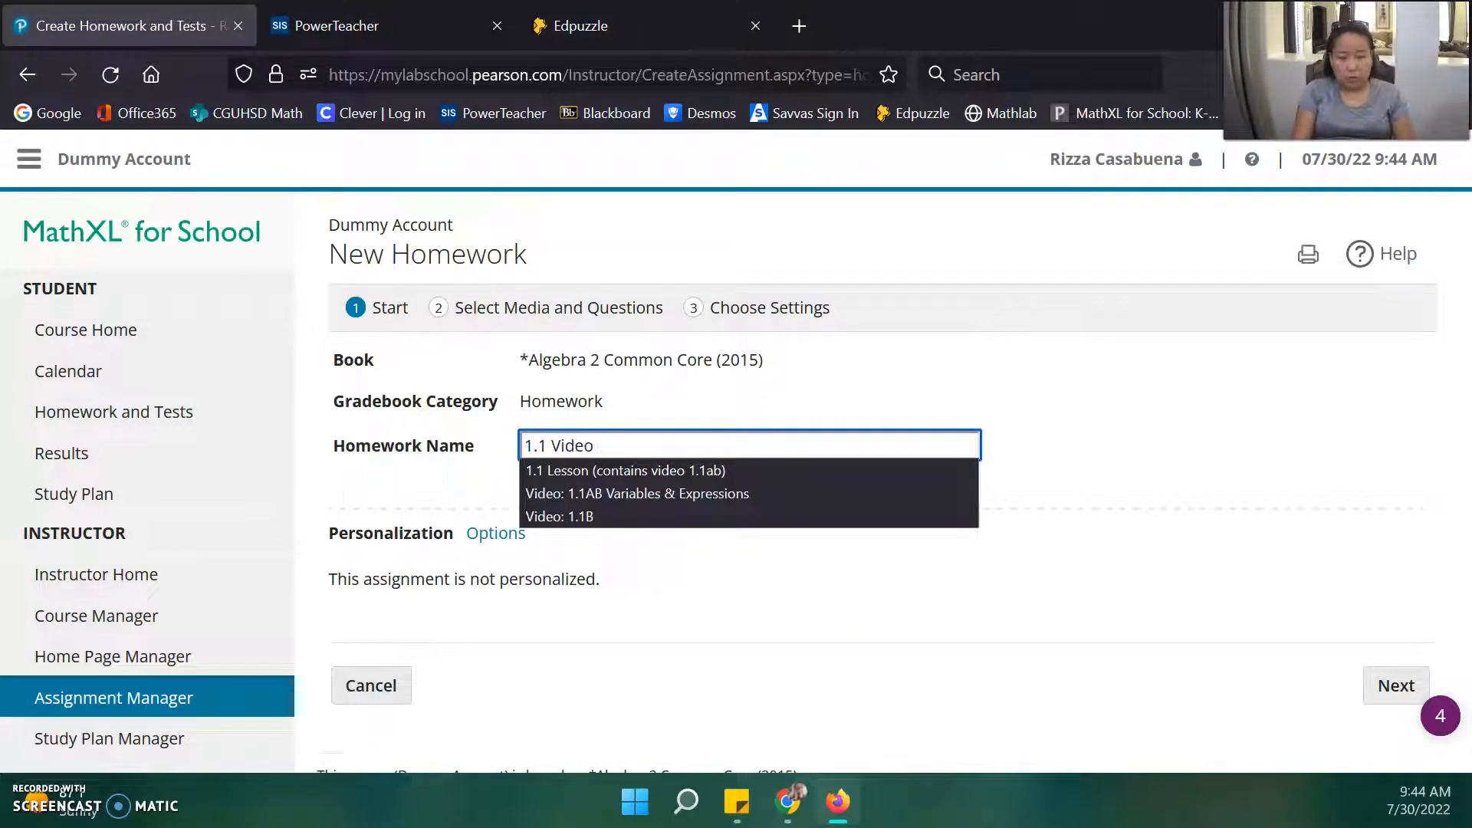
type(" Lesson")
left_click(1130, 434)
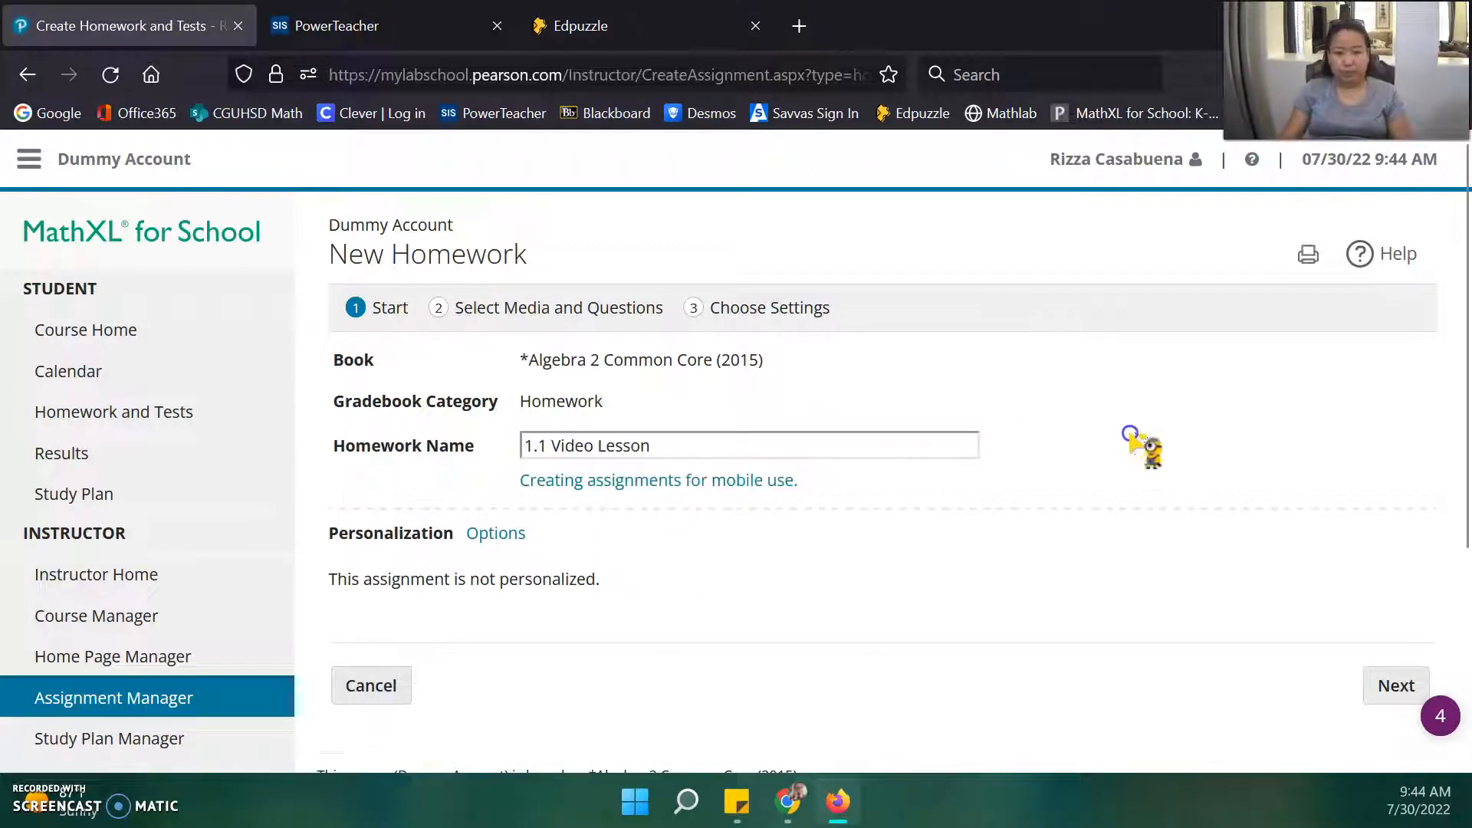
left_click(1396, 687)
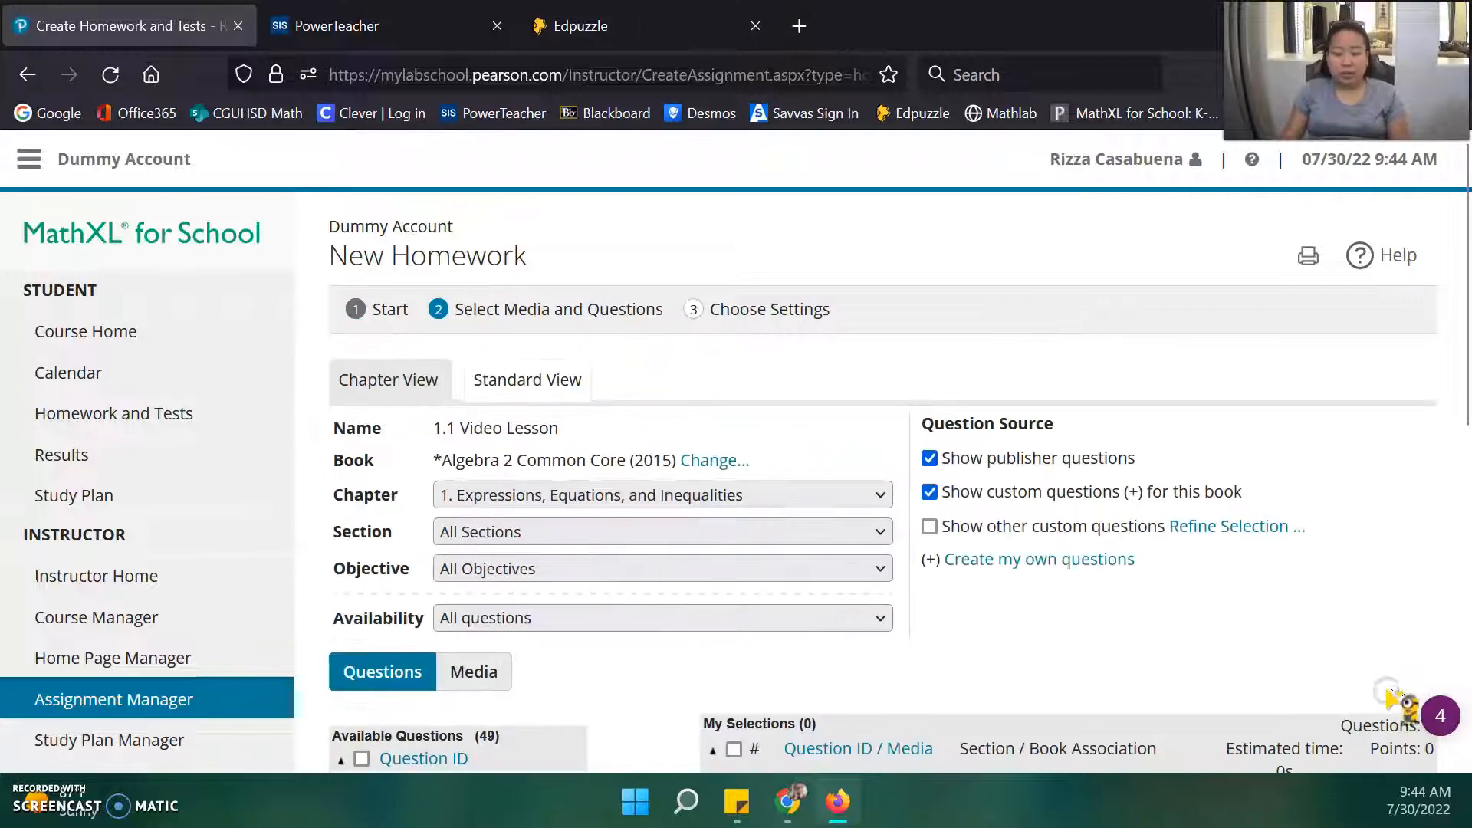
Add question 1.1.25, Identify and describe patterns, to the homework's selections.
left_click(1171, 568)
scroll(1176, 571, "down", 3)
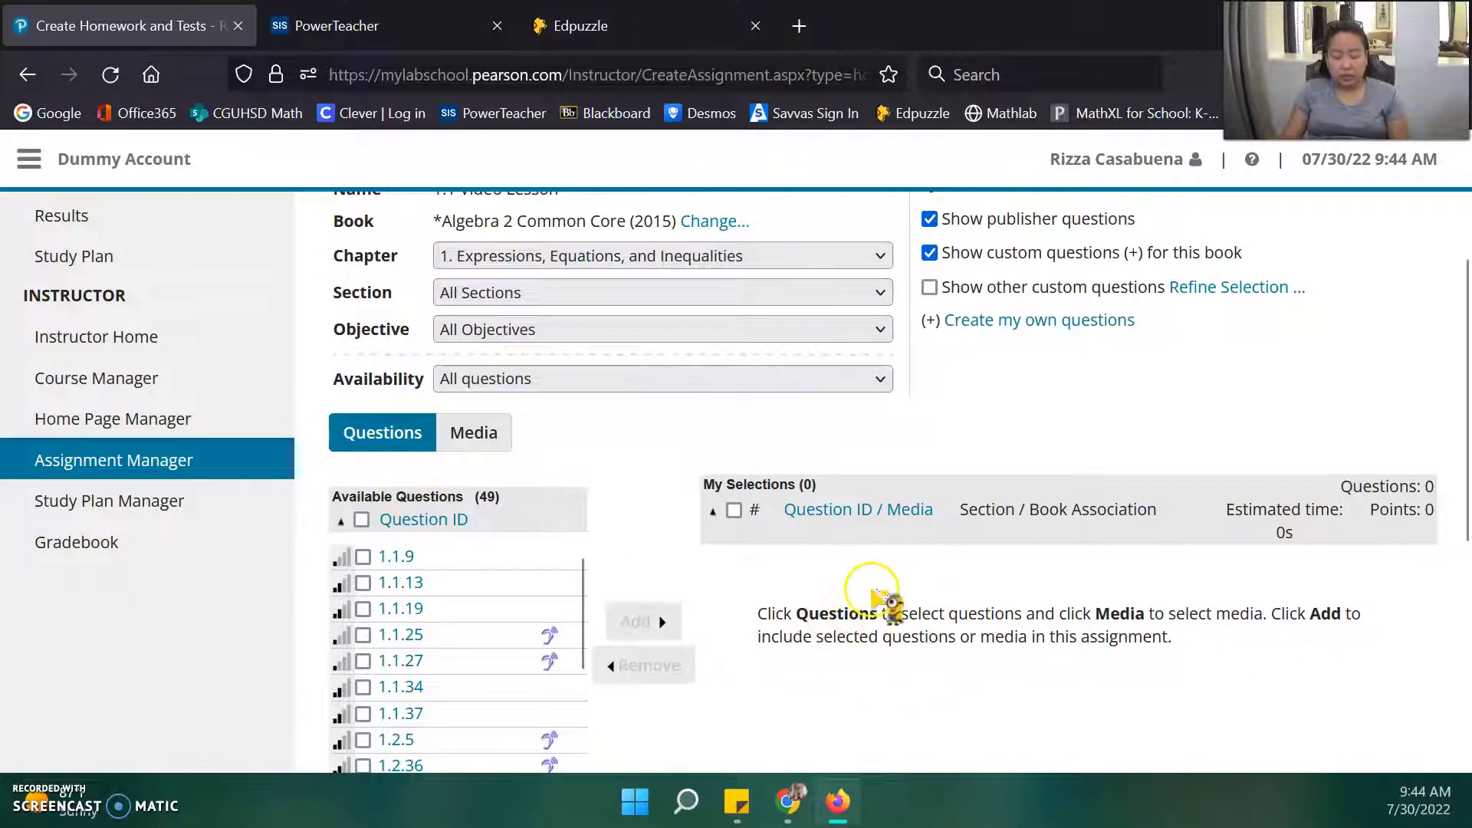
scroll(767, 568, "up", 3)
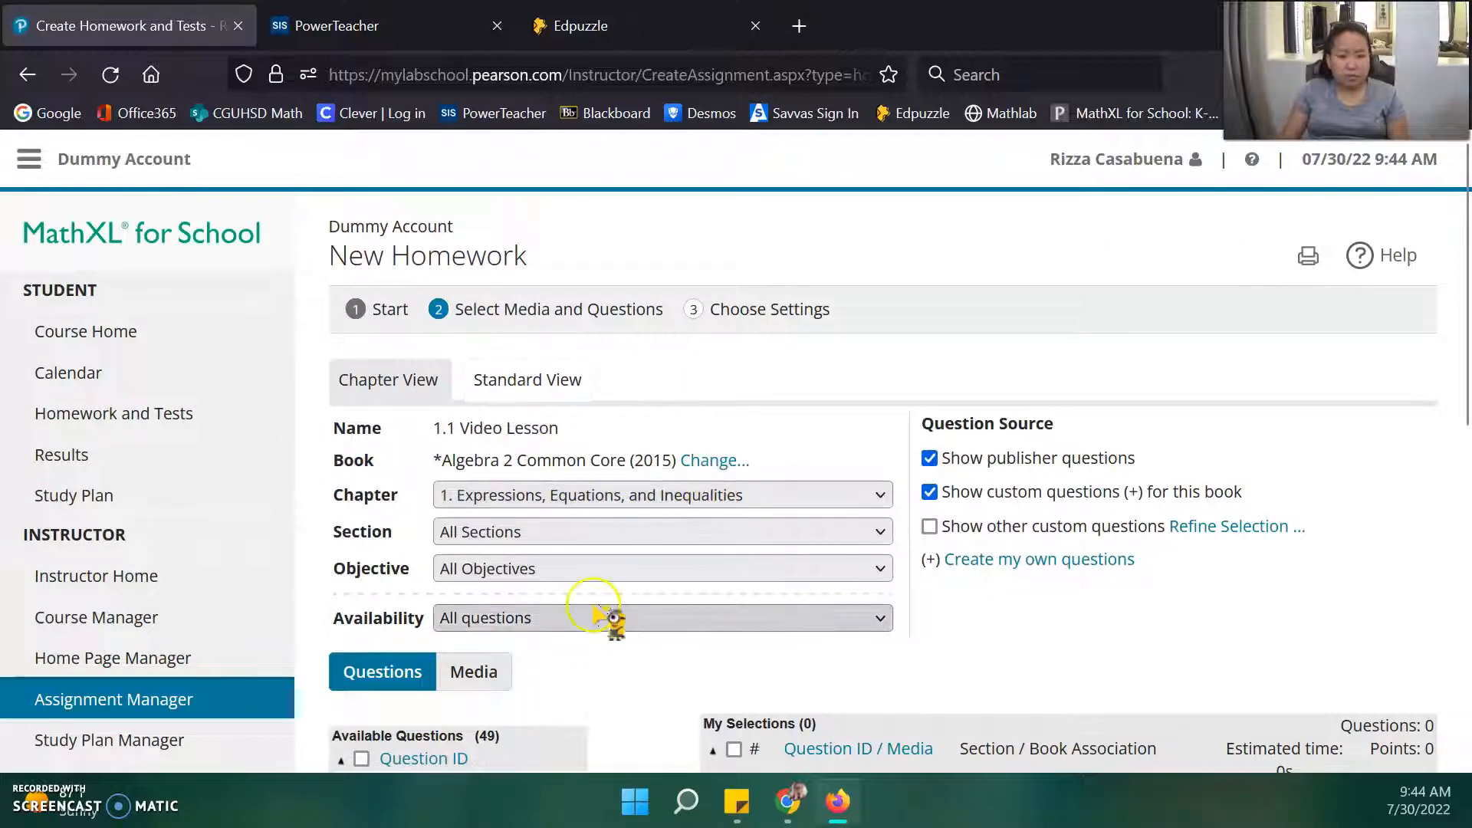
scroll(602, 606, "down", 2)
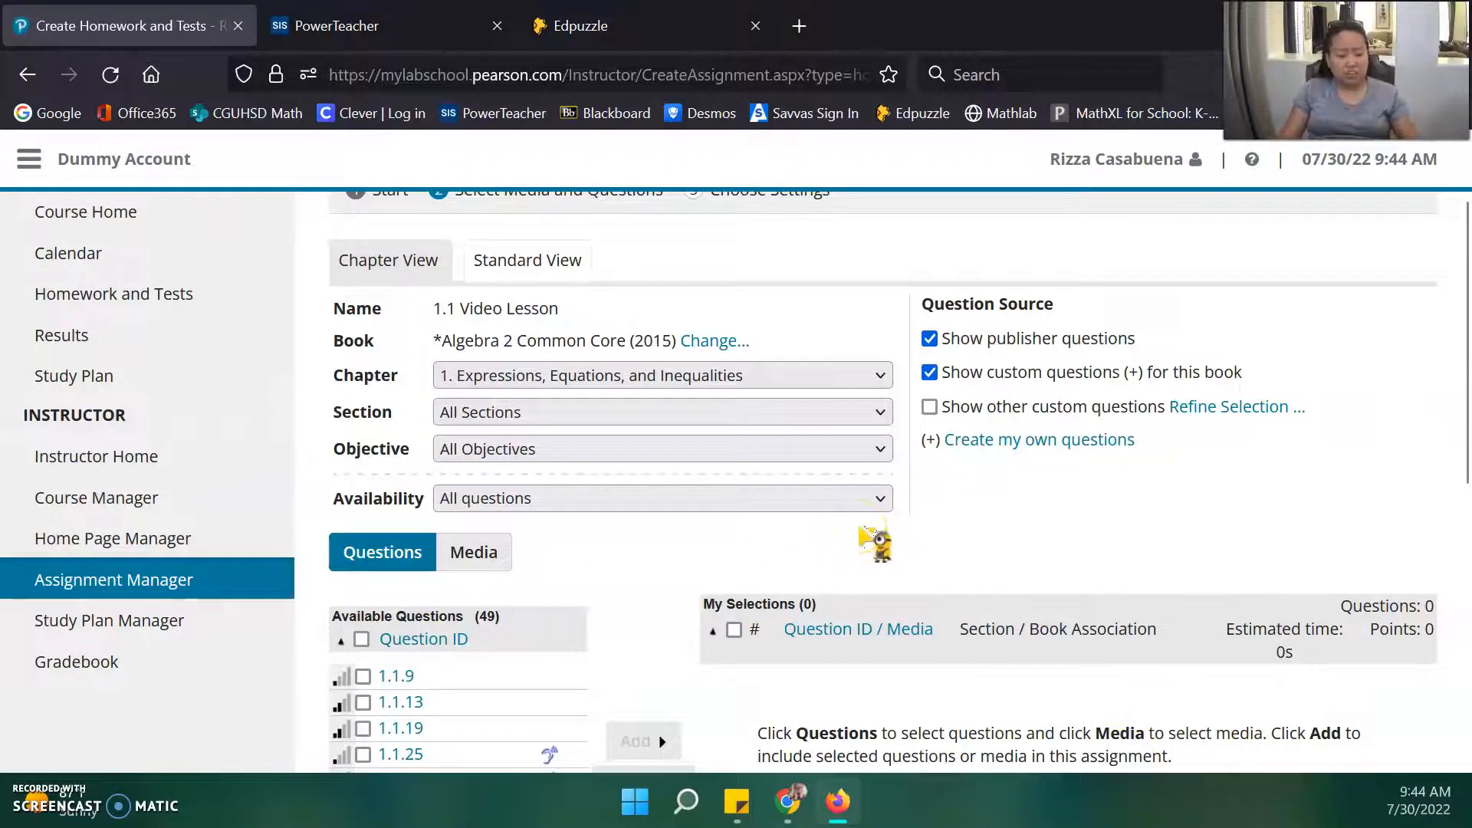
scroll(625, 668, "up", 2)
scroll(634, 674, "down", 4)
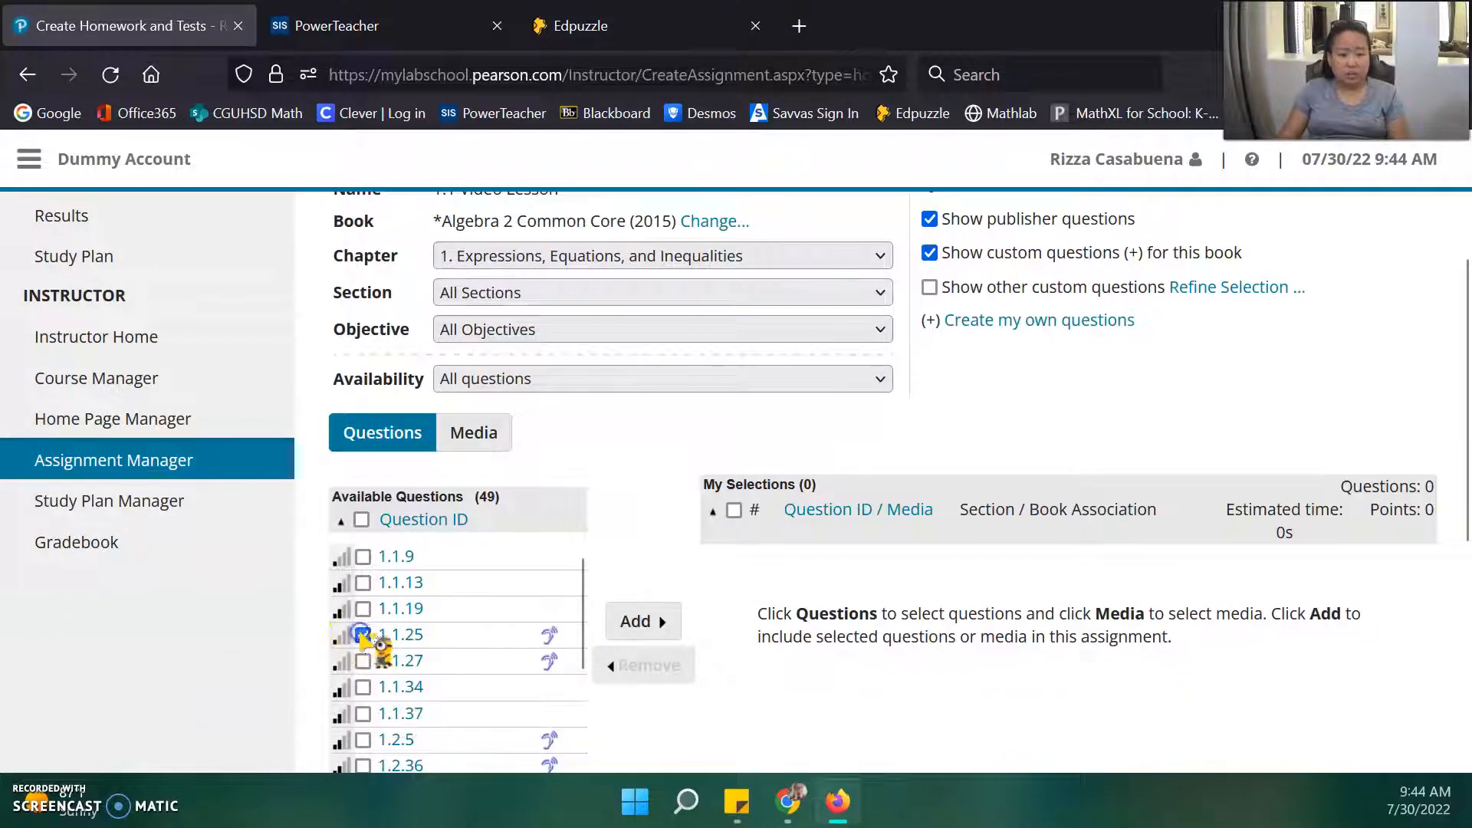
left_click(635, 621)
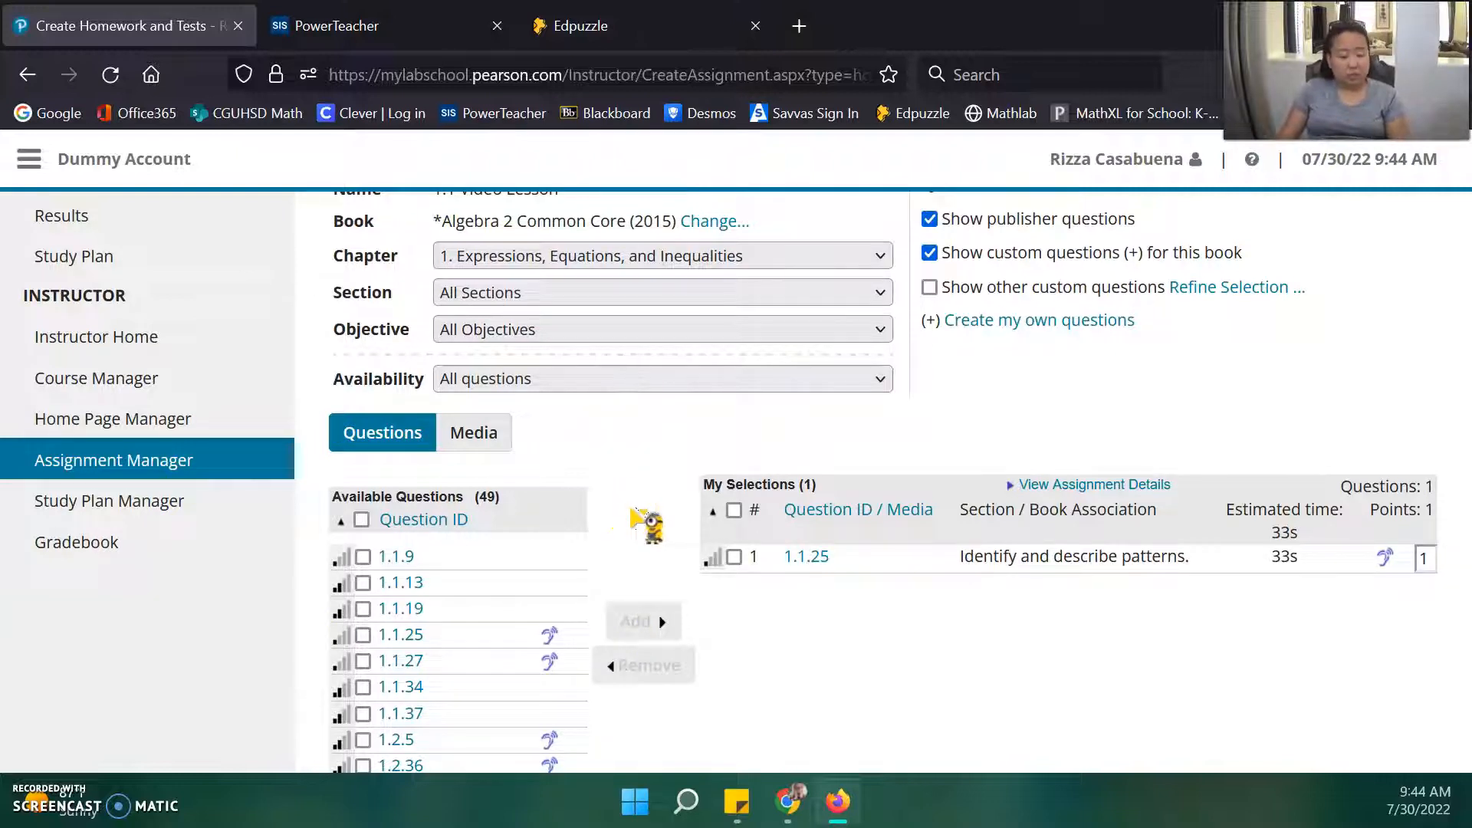
left_click(476, 434)
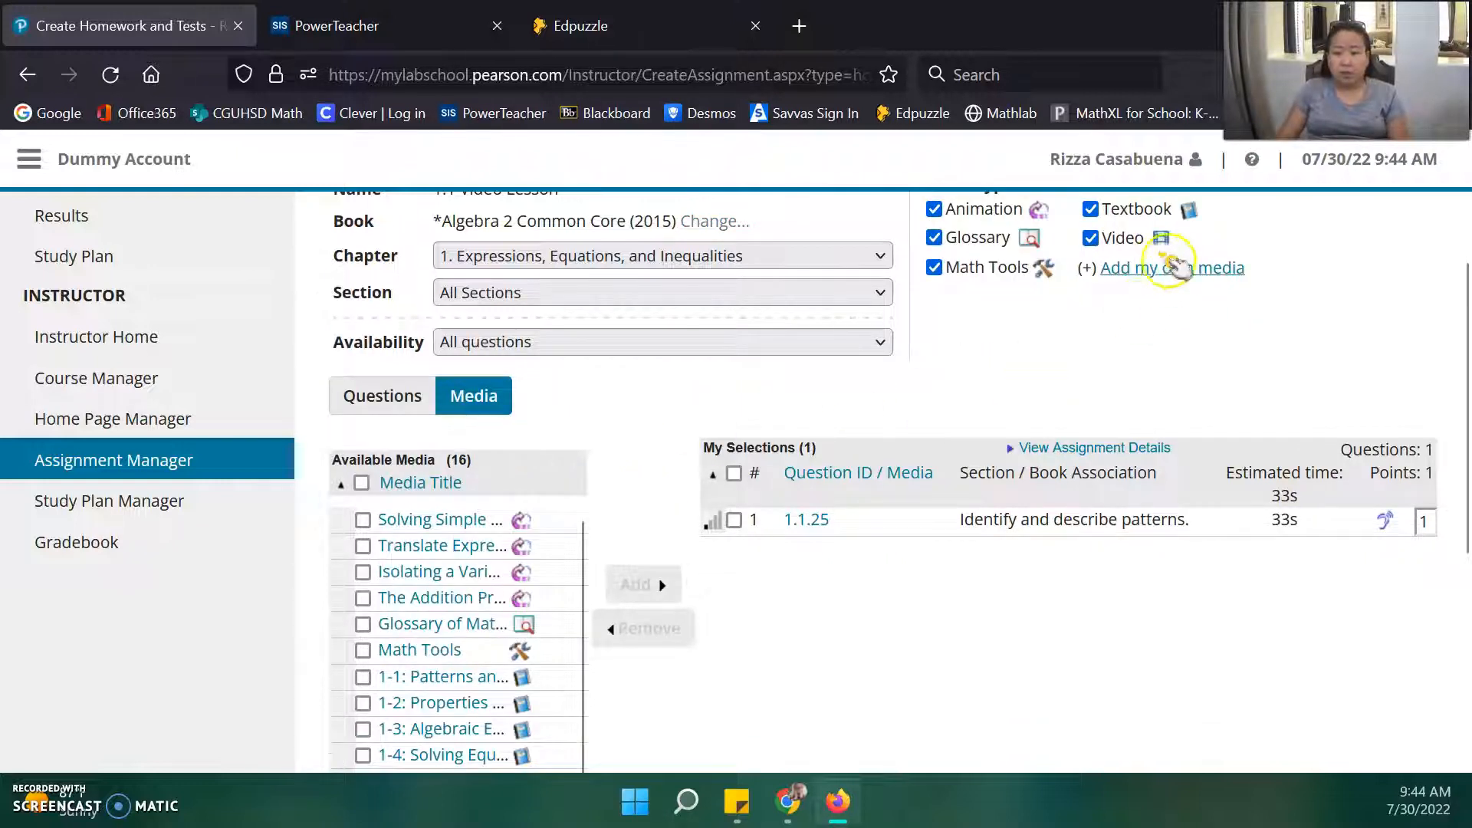
Title the external media link '1.1 Variables & Expressions' and paste the Edpuzzle video URL.
left_click(1162, 268)
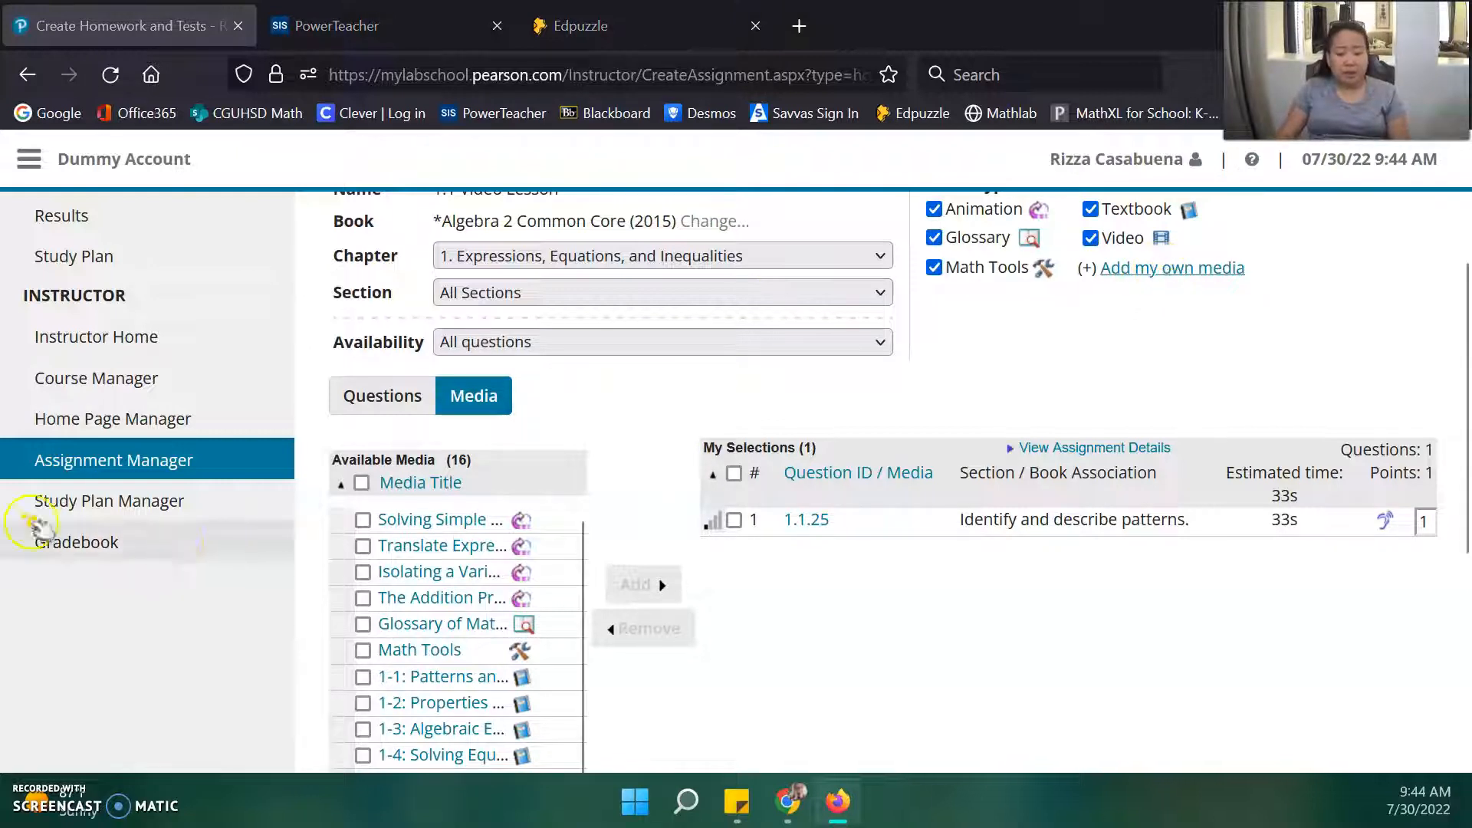
left_click_drag(151, 96, 694, 65)
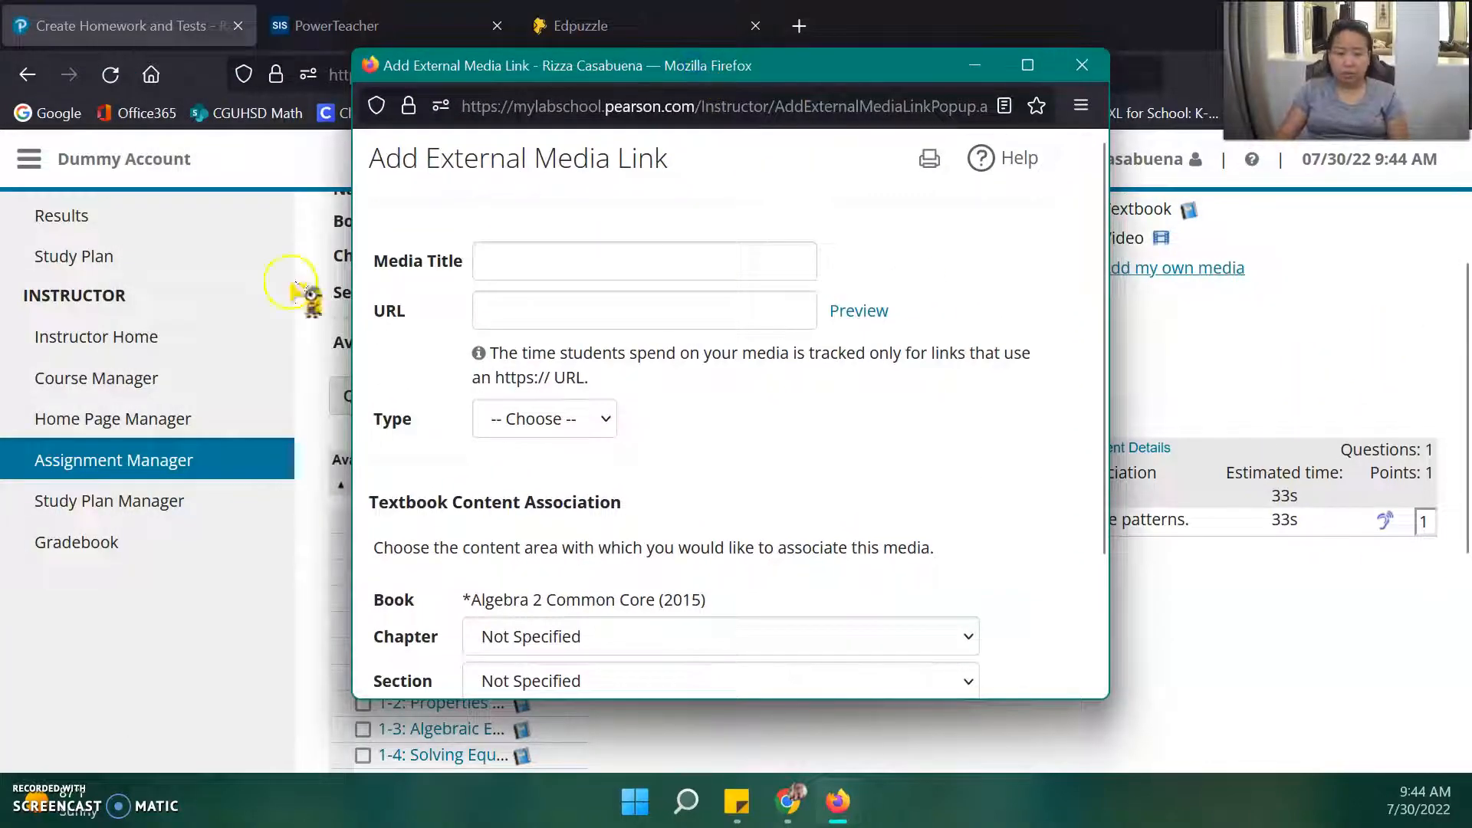
left_click(571, 272)
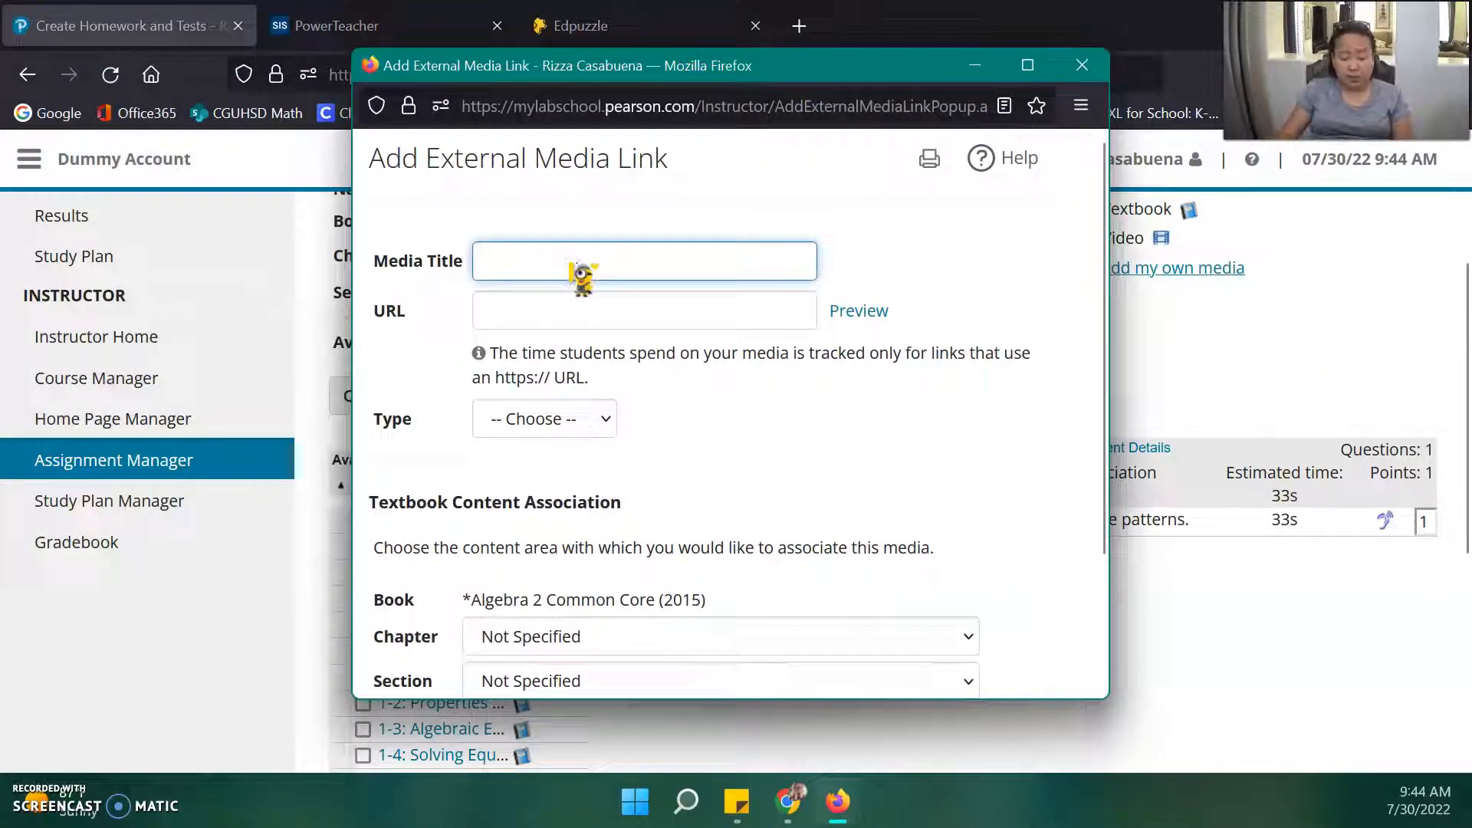
type("1.1 Variables & Expressions")
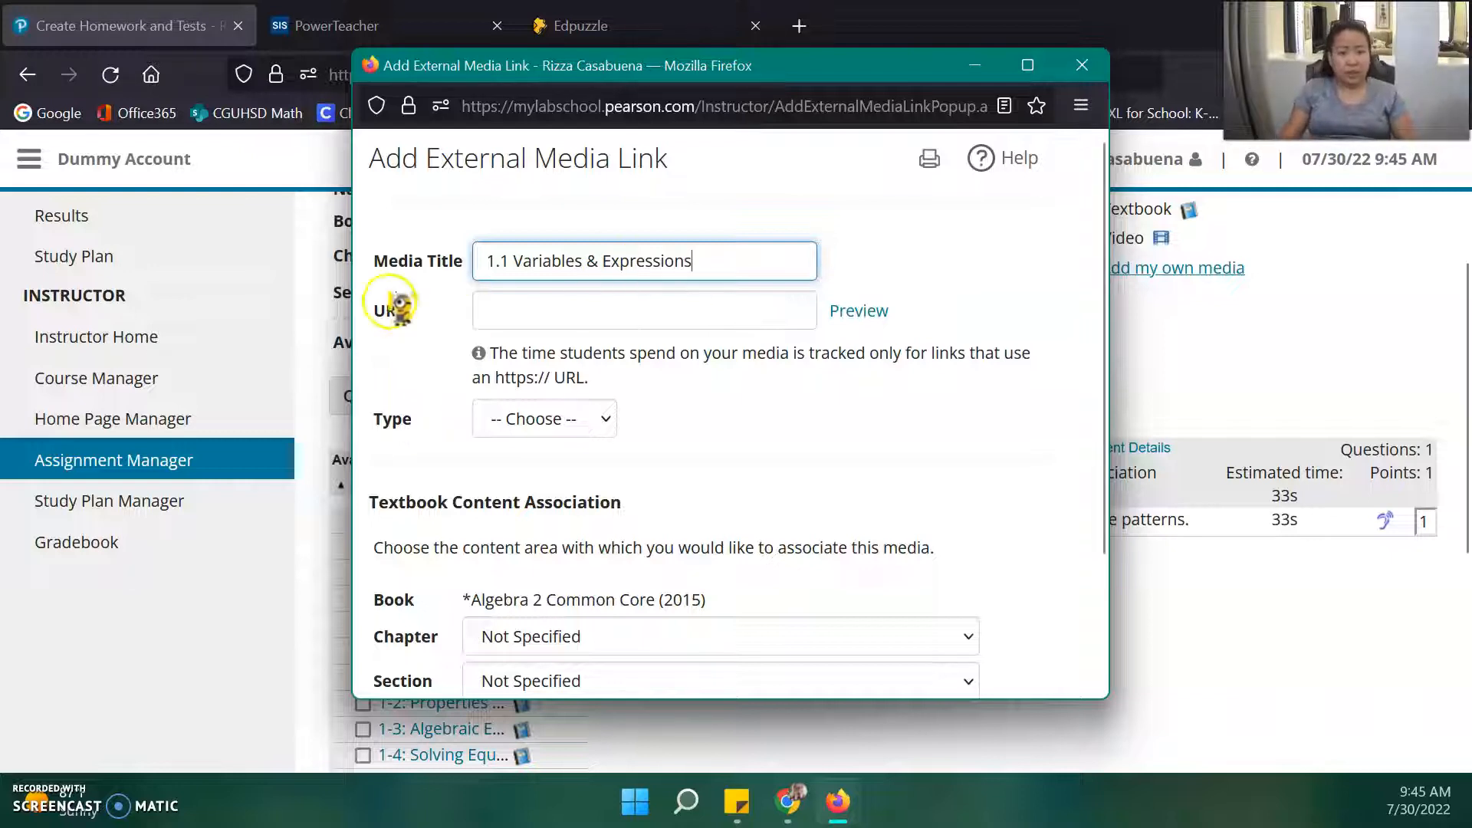
left_click(527, 311)
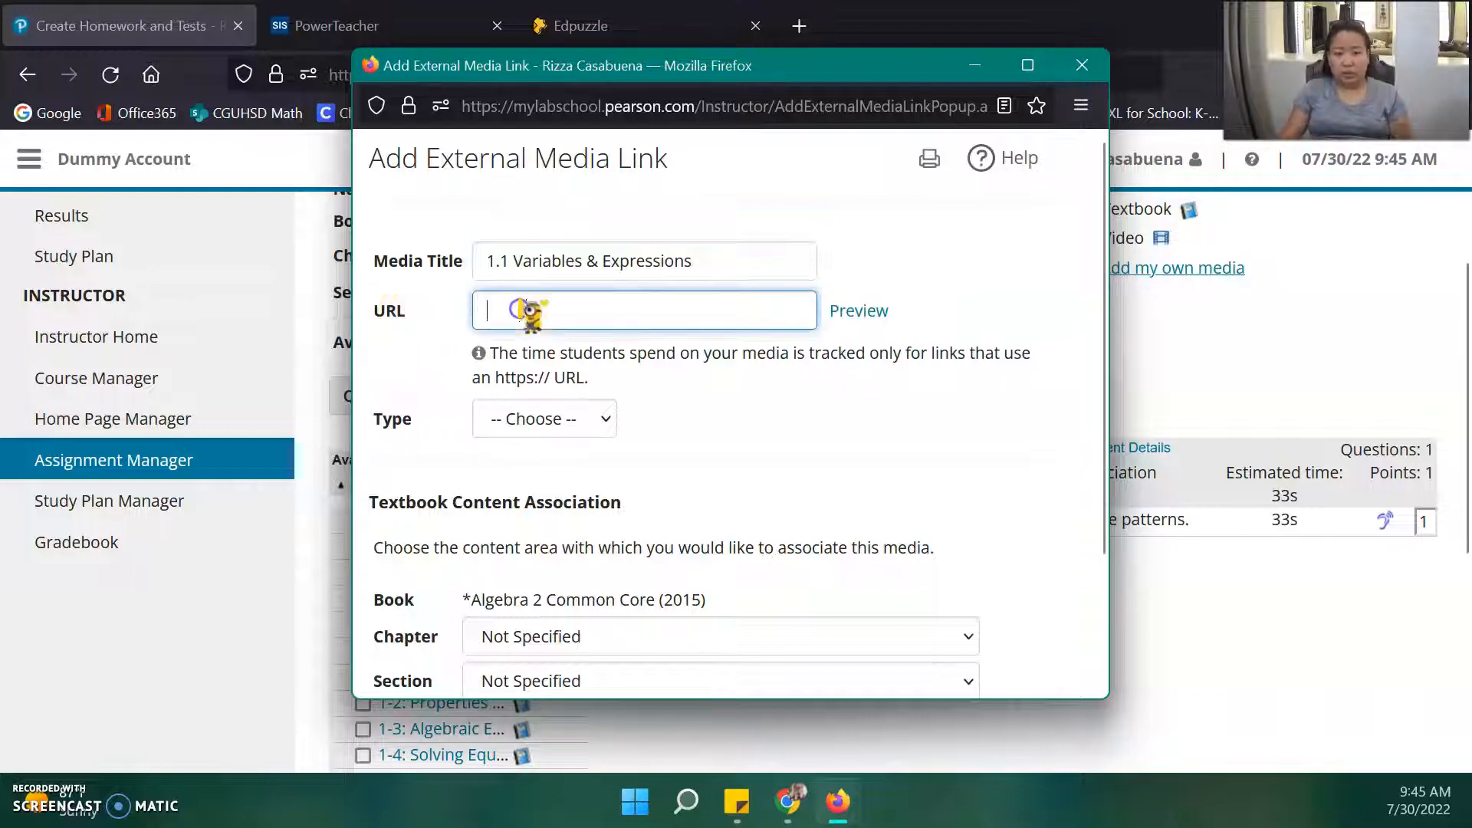
type("https://edpuzzle.com/assignments/62e55faf22ed4a40c2ca0b58/watch")
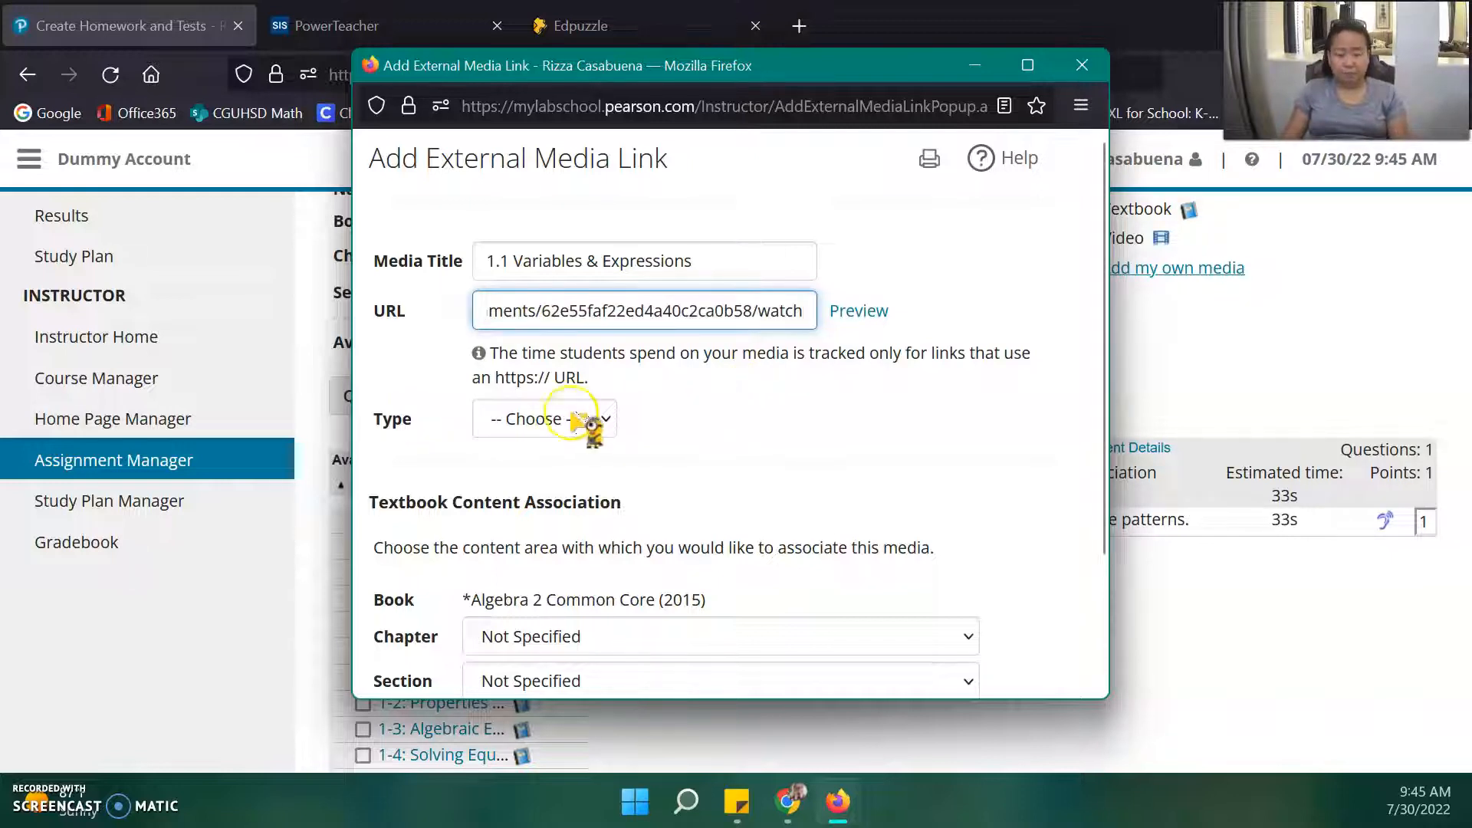
Set the media type to Video and add the external link to the homework.
left_click(535, 423)
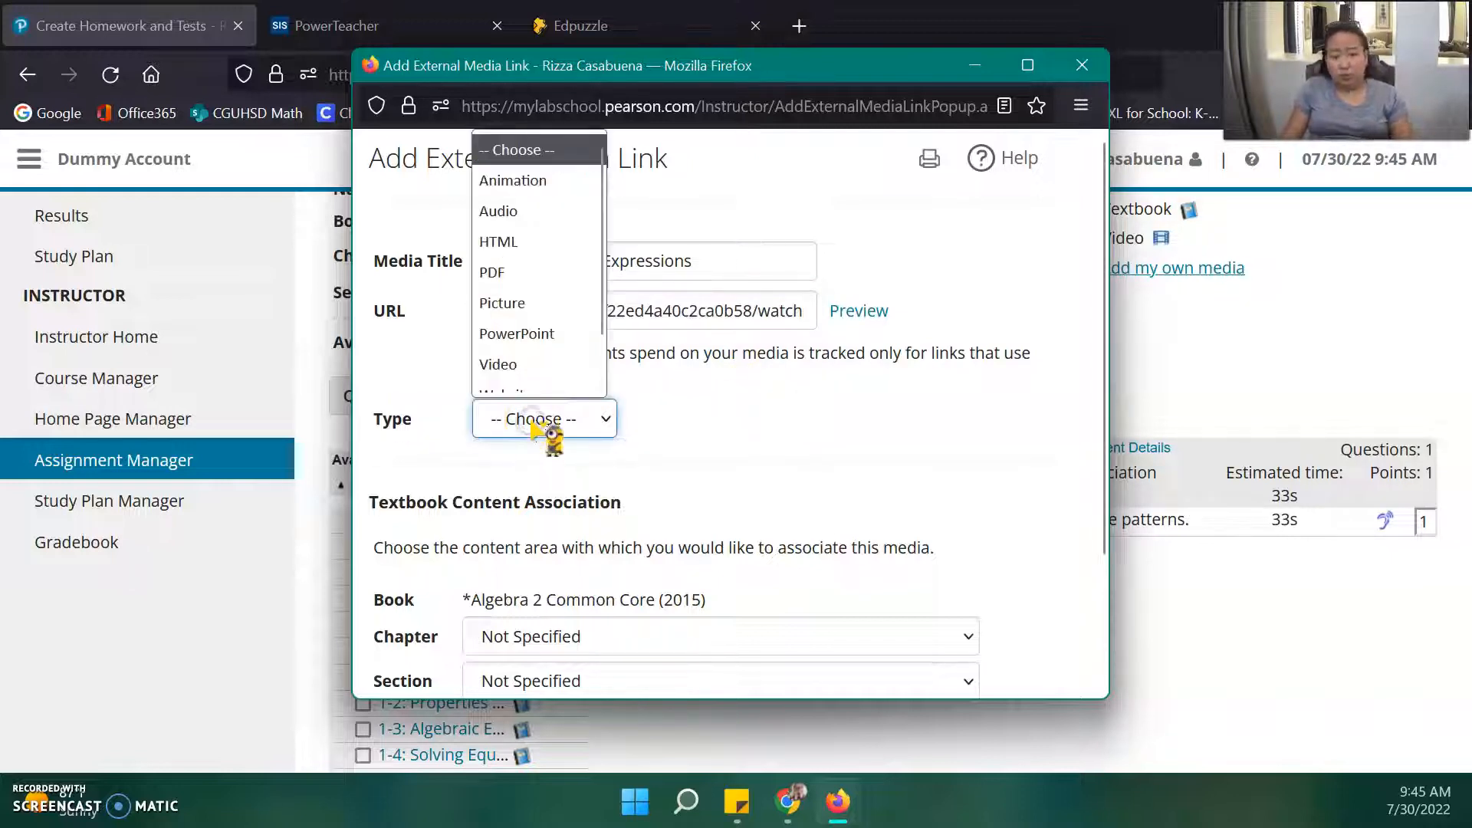
scroll(559, 375, "down", 1)
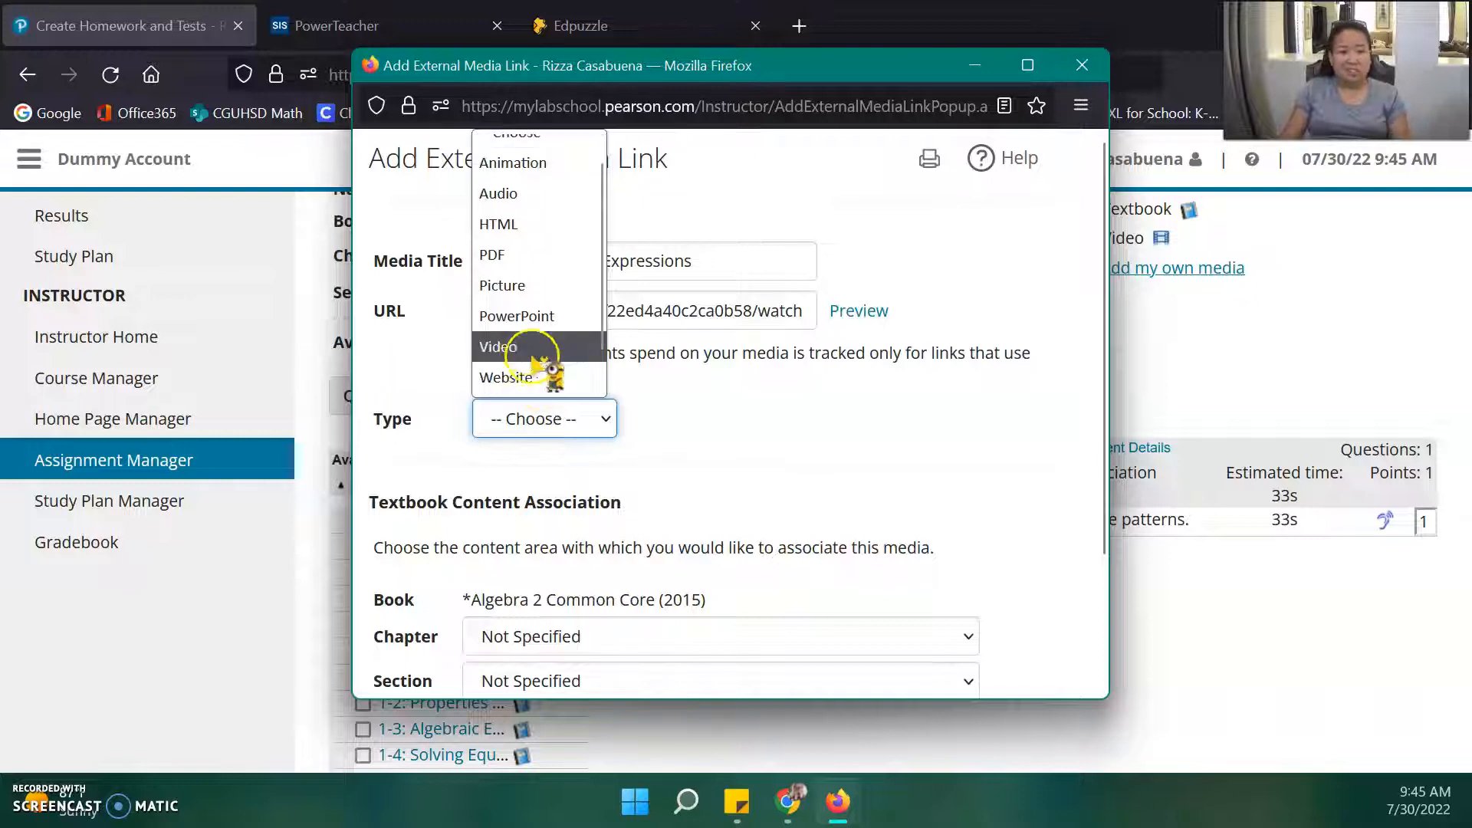
left_click(524, 342)
scroll(1005, 456, "down", 3)
left_click(565, 680)
Move on from the homework content to the Choose Settings page.
scroll(1039, 669, "down", 5)
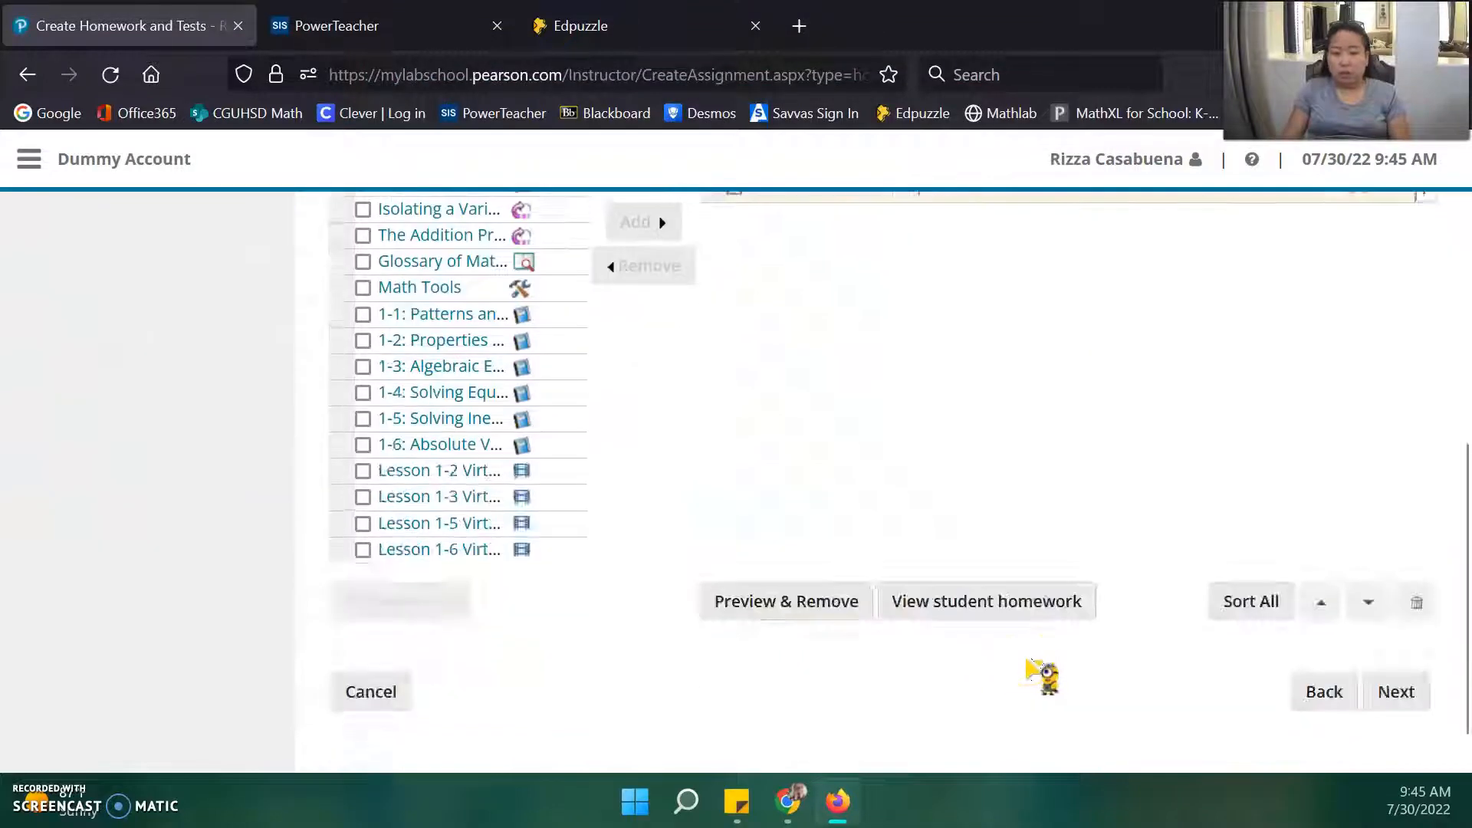
scroll(1041, 669, "up", 4)
scroll(1039, 667, "down", 2)
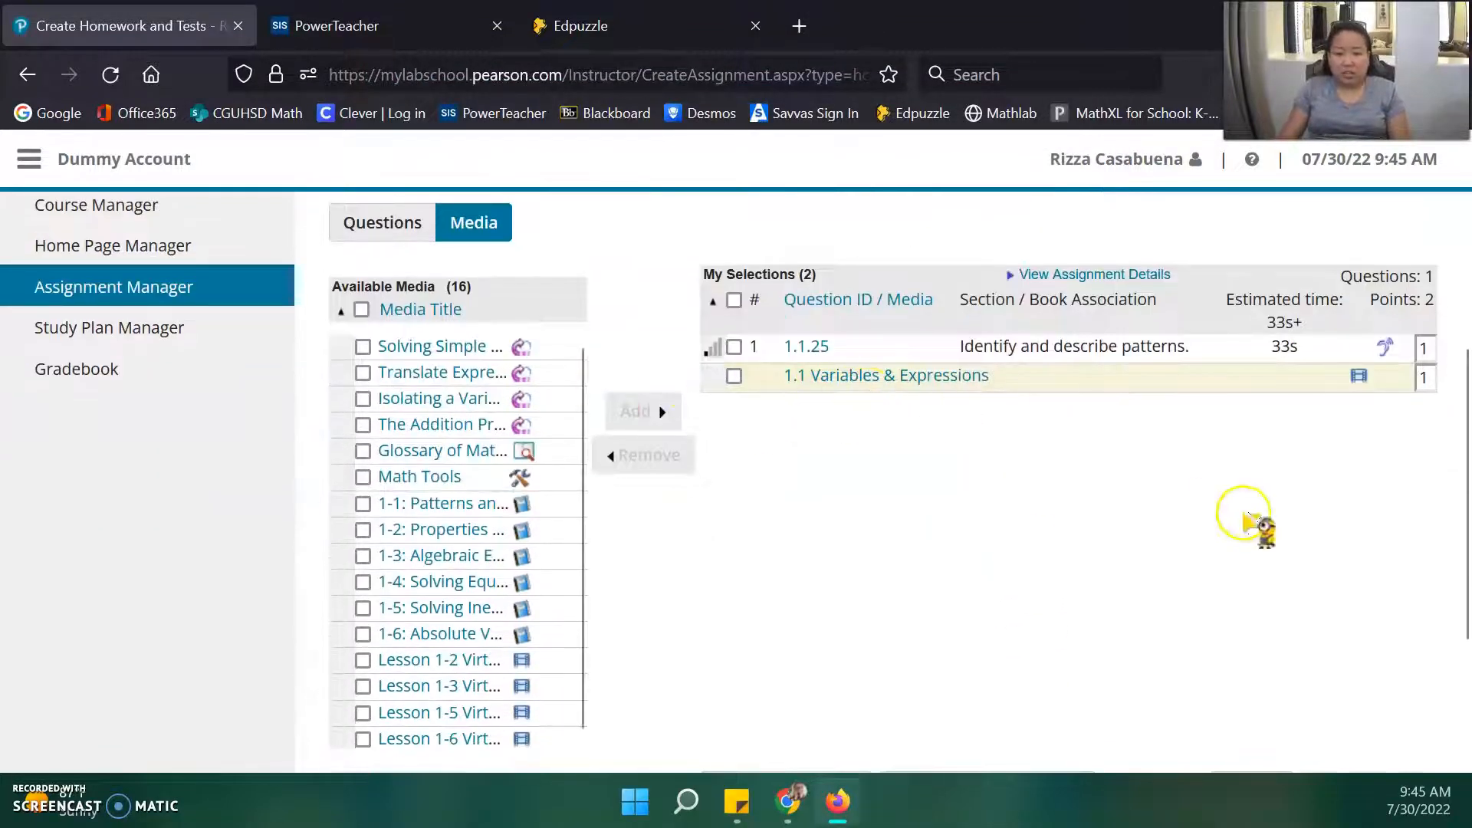
scroll(1242, 522, "down", 3)
left_click(1394, 644)
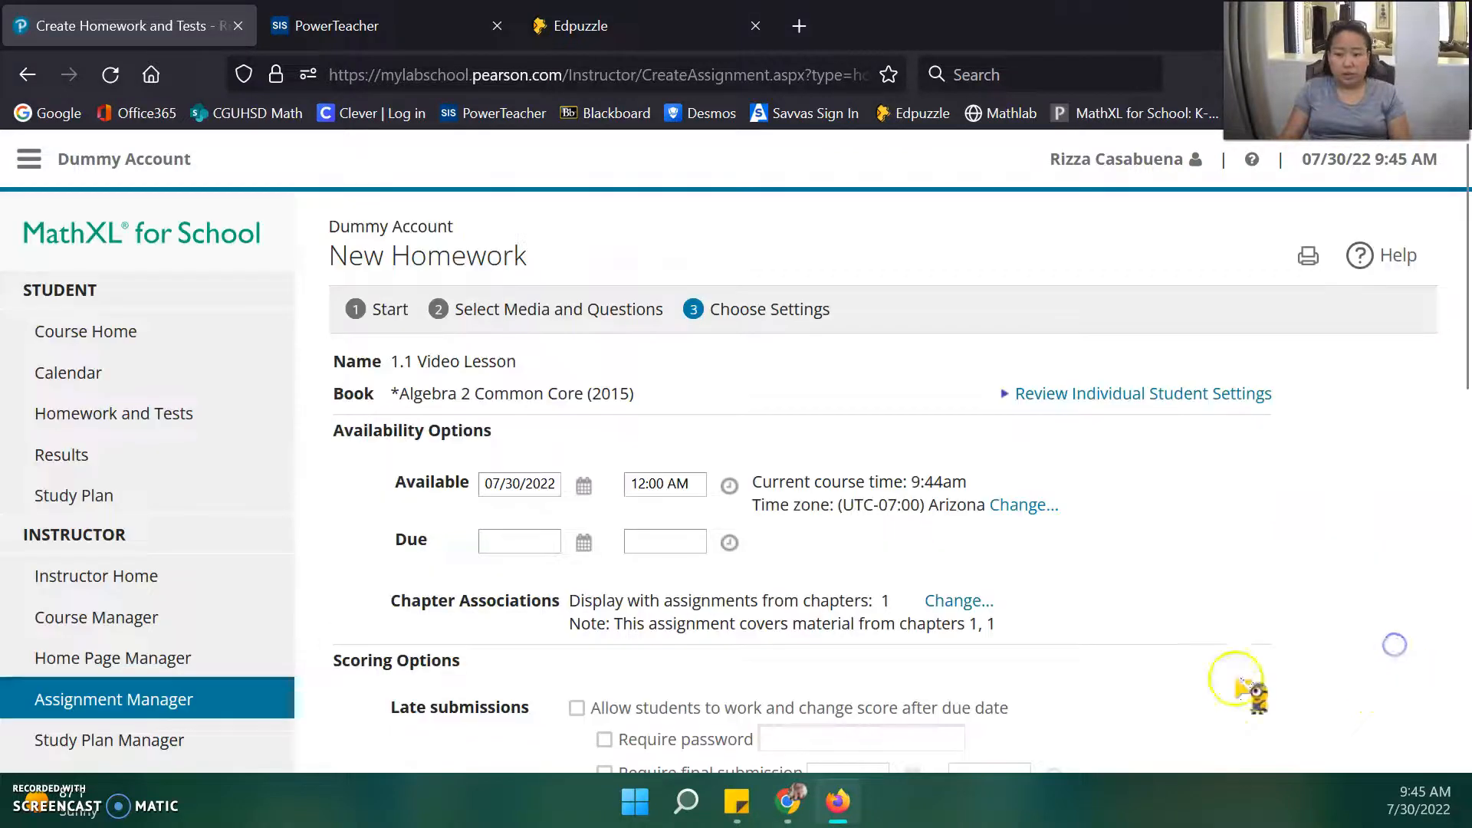
Keep the default settings and save and assign the 1.1 Video Lesson homework.
scroll(1012, 548, "down", 6)
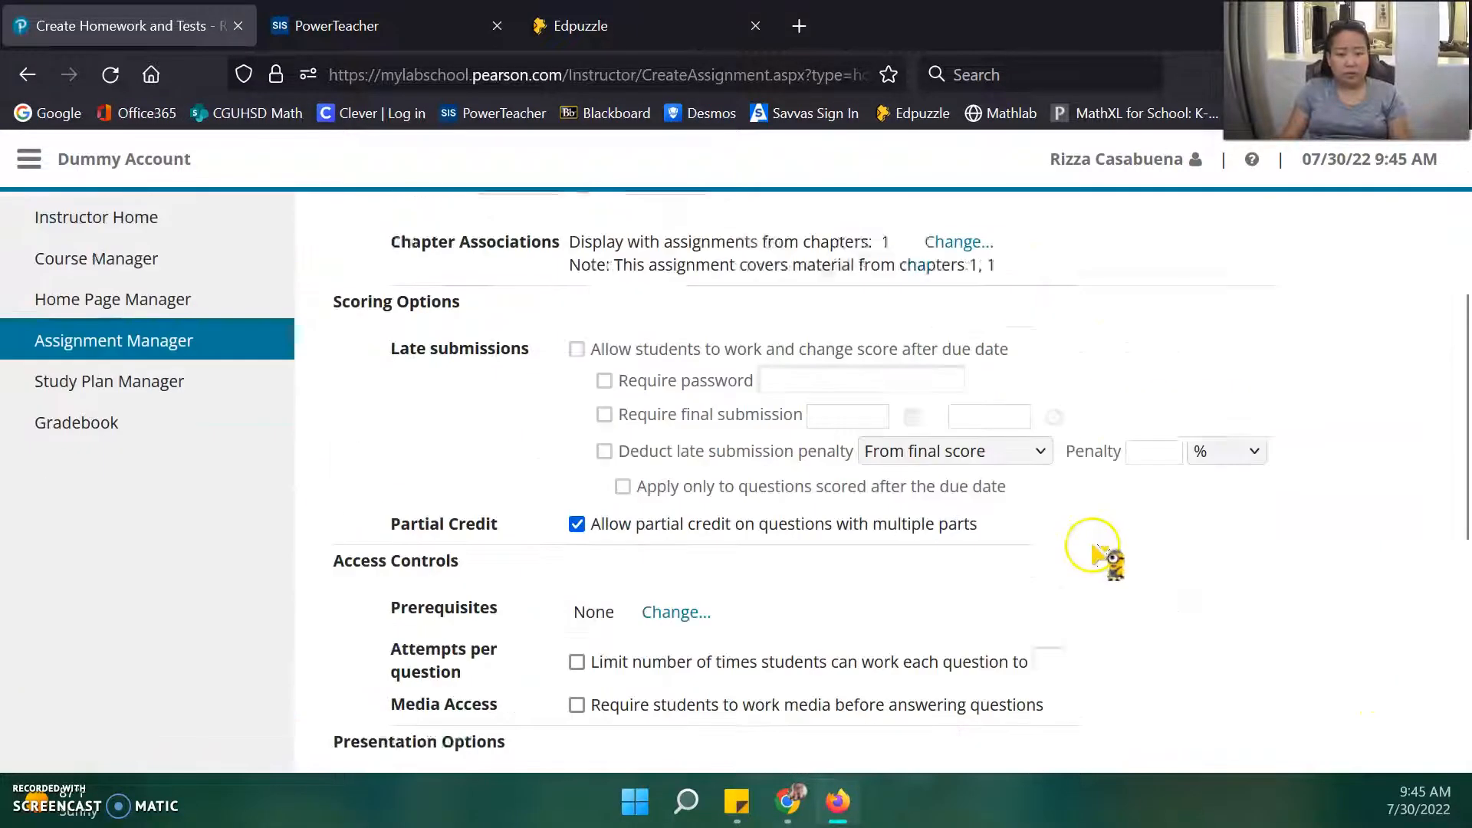
scroll(1101, 559, "up", 2)
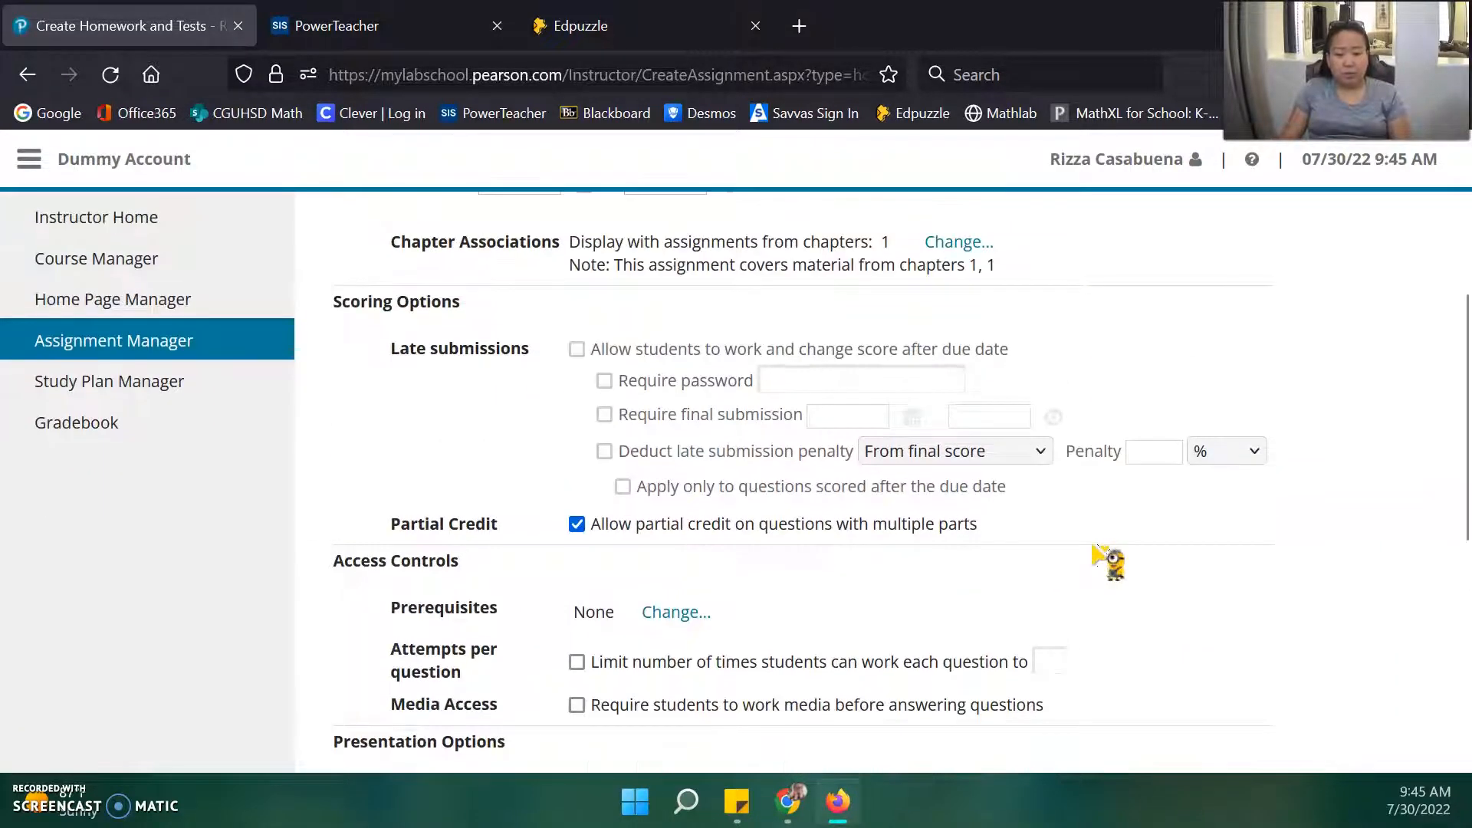
left_click(421, 612)
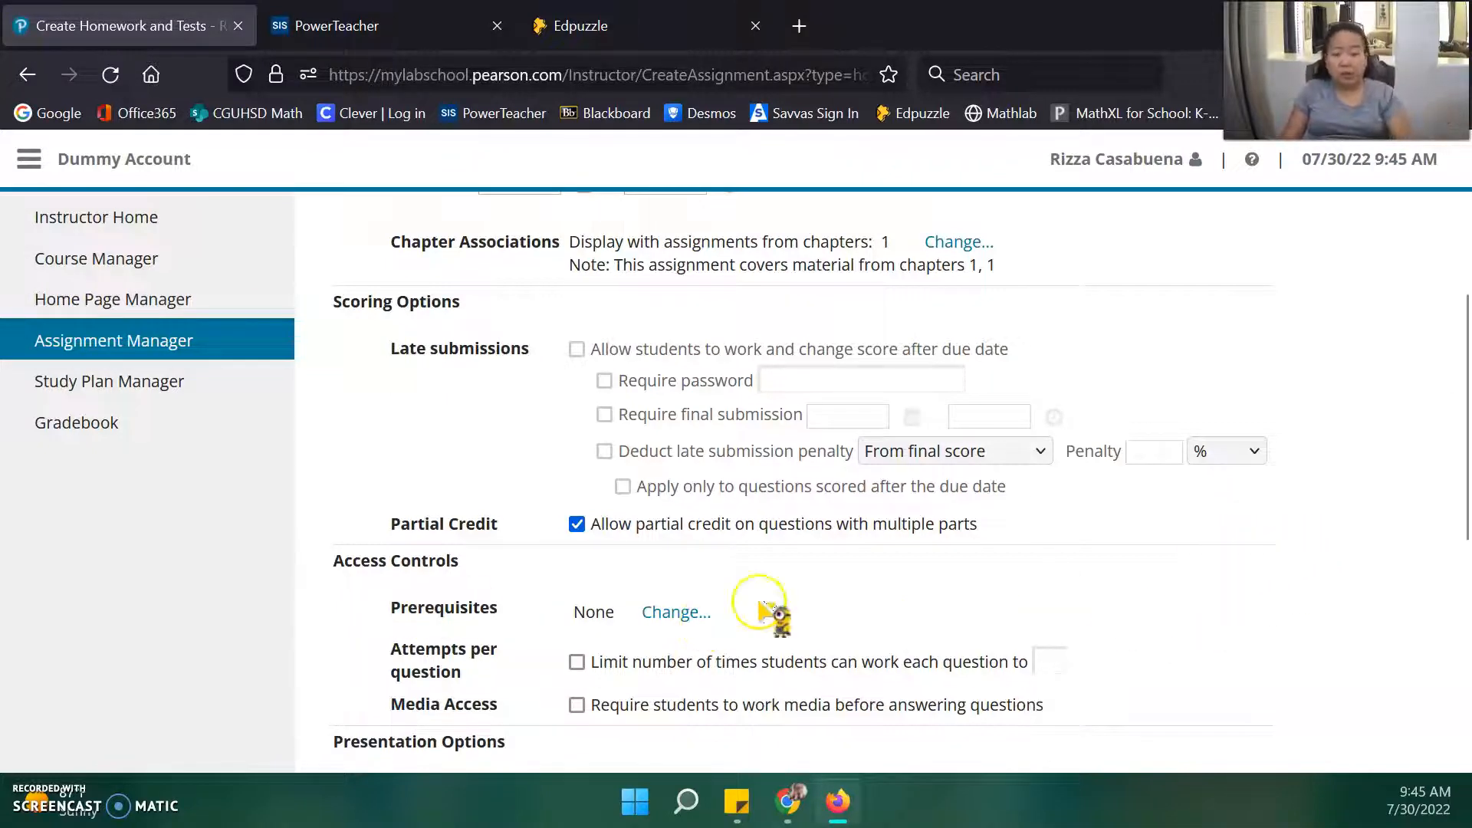
scroll(683, 595, "down", 3)
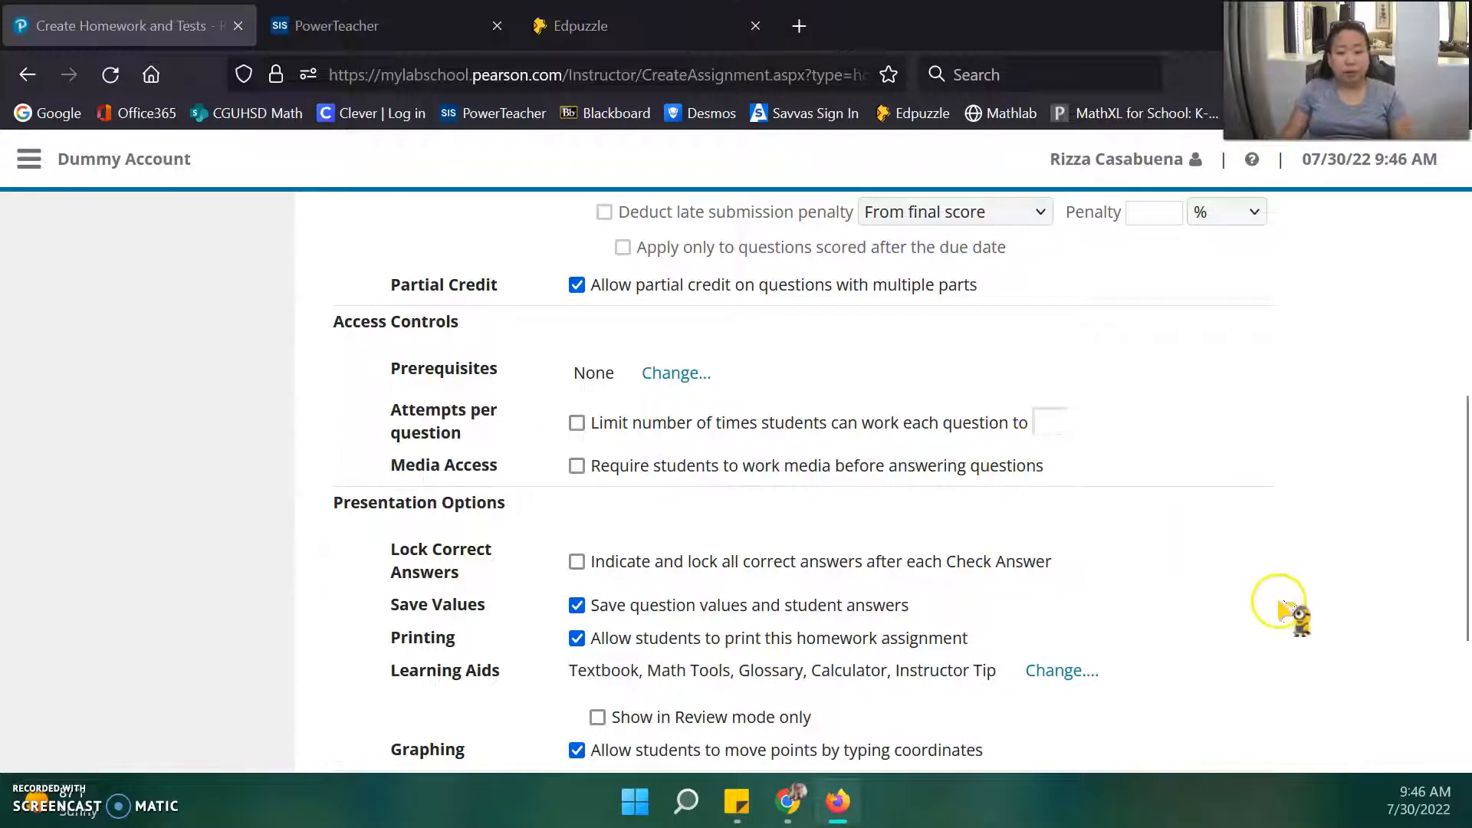
scroll(1281, 611, "down", 2)
scroll(1288, 644, "down", 2)
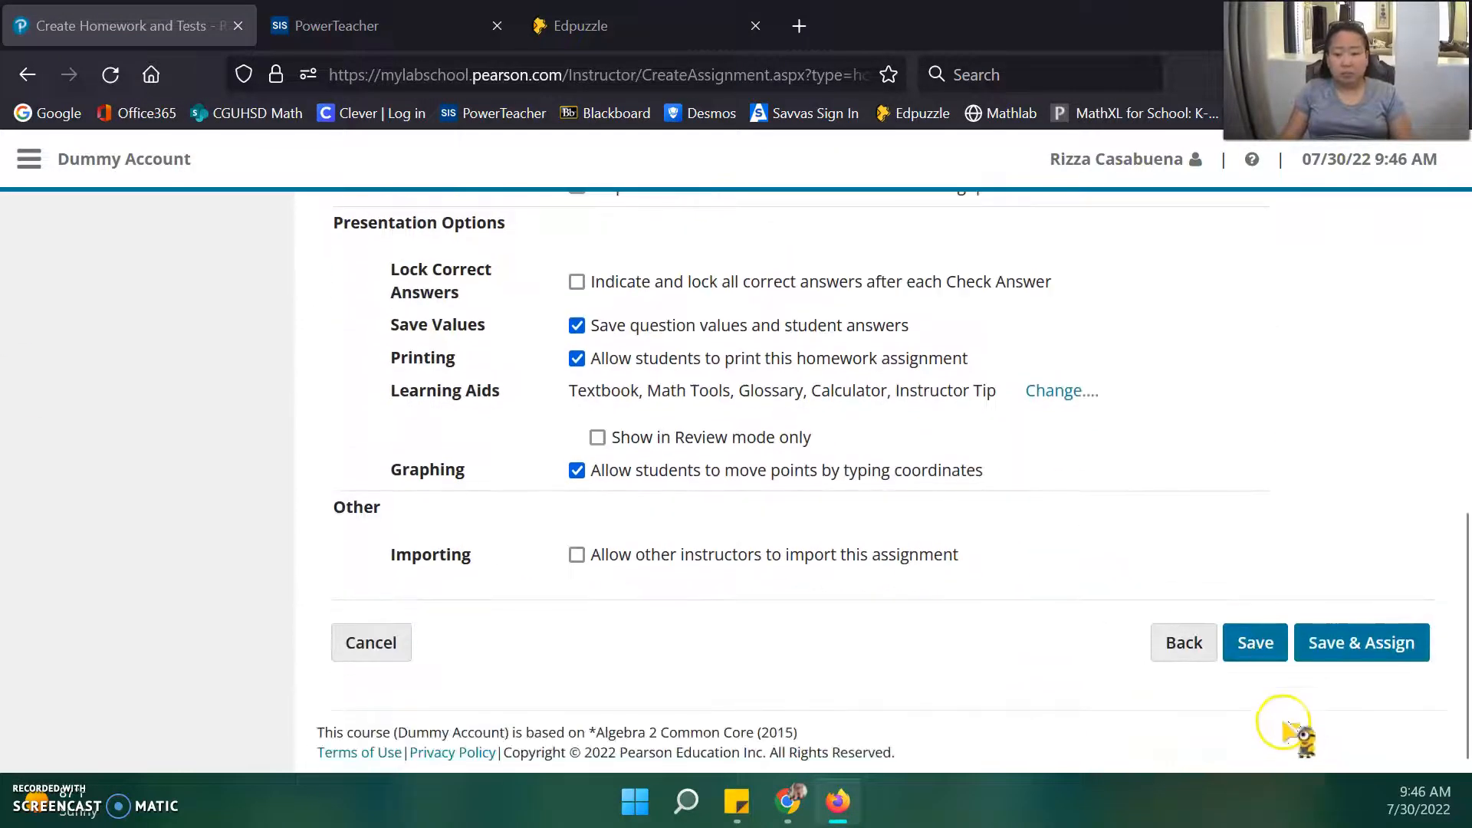
left_click(1332, 652)
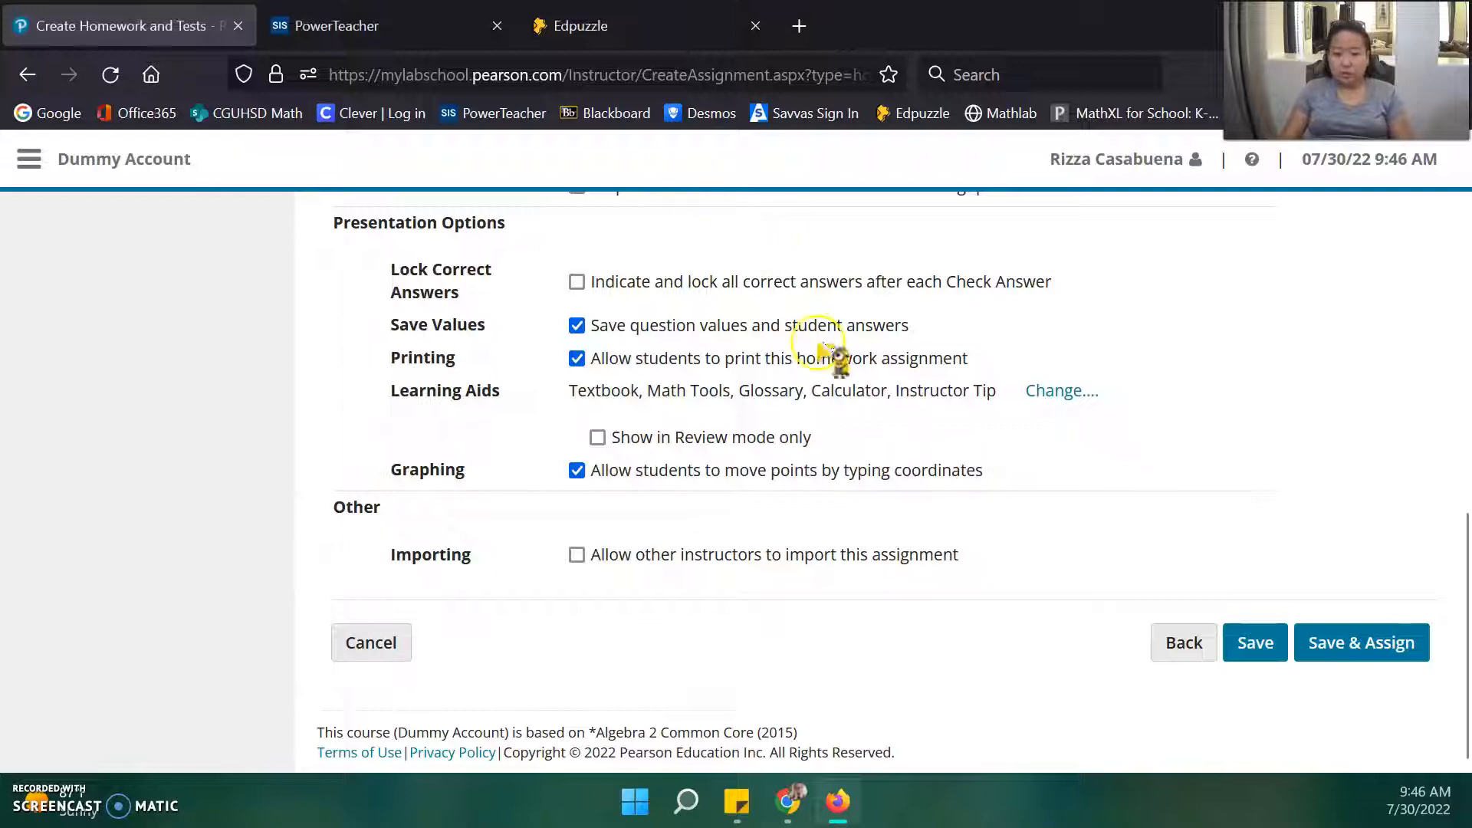
left_click(1358, 646)
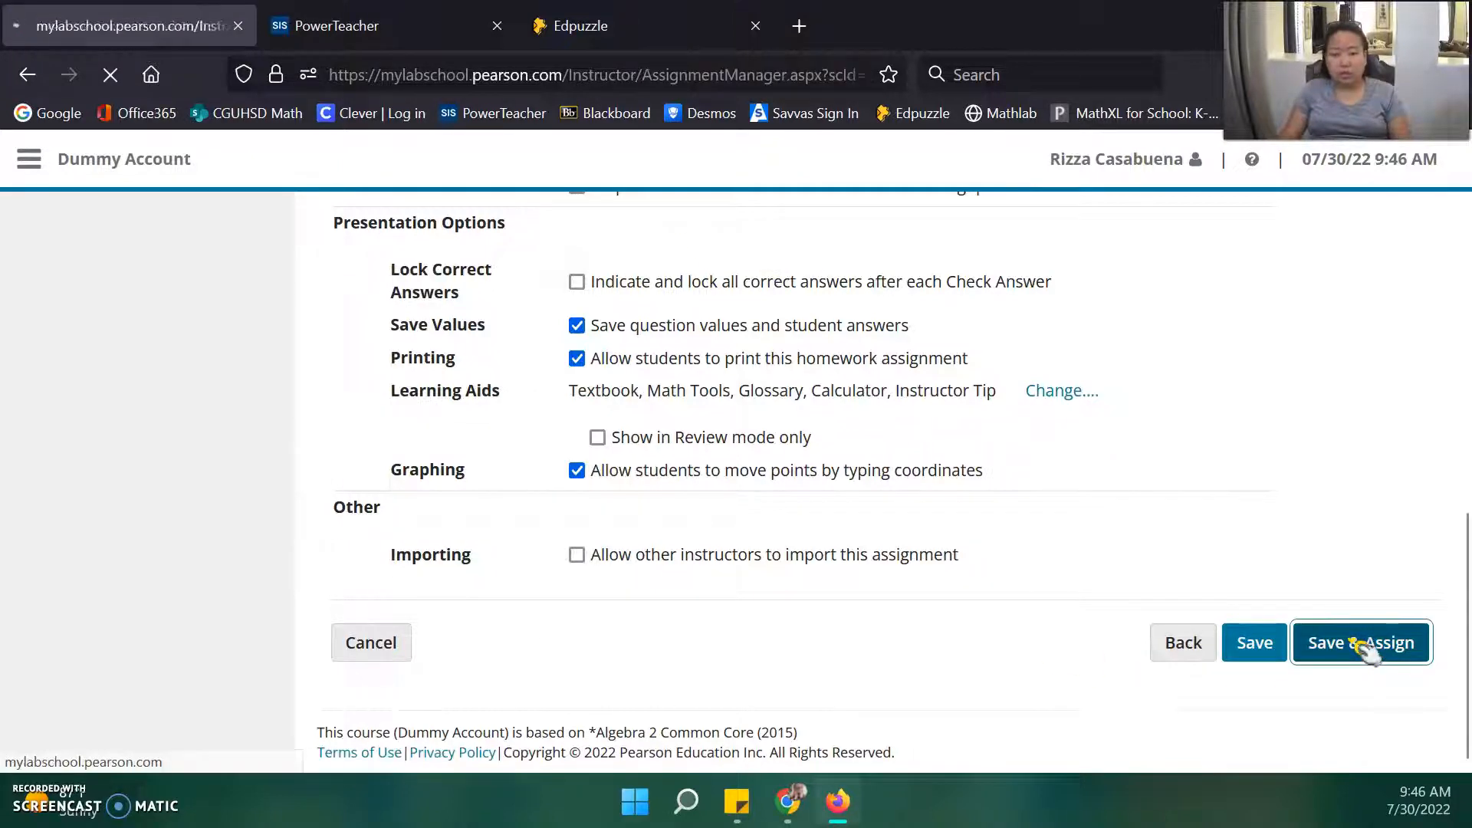
Change the 1.1 Video Lesson order number from 10 to 1 in Assignment Manager.
scroll(690, 526, "down", 5)
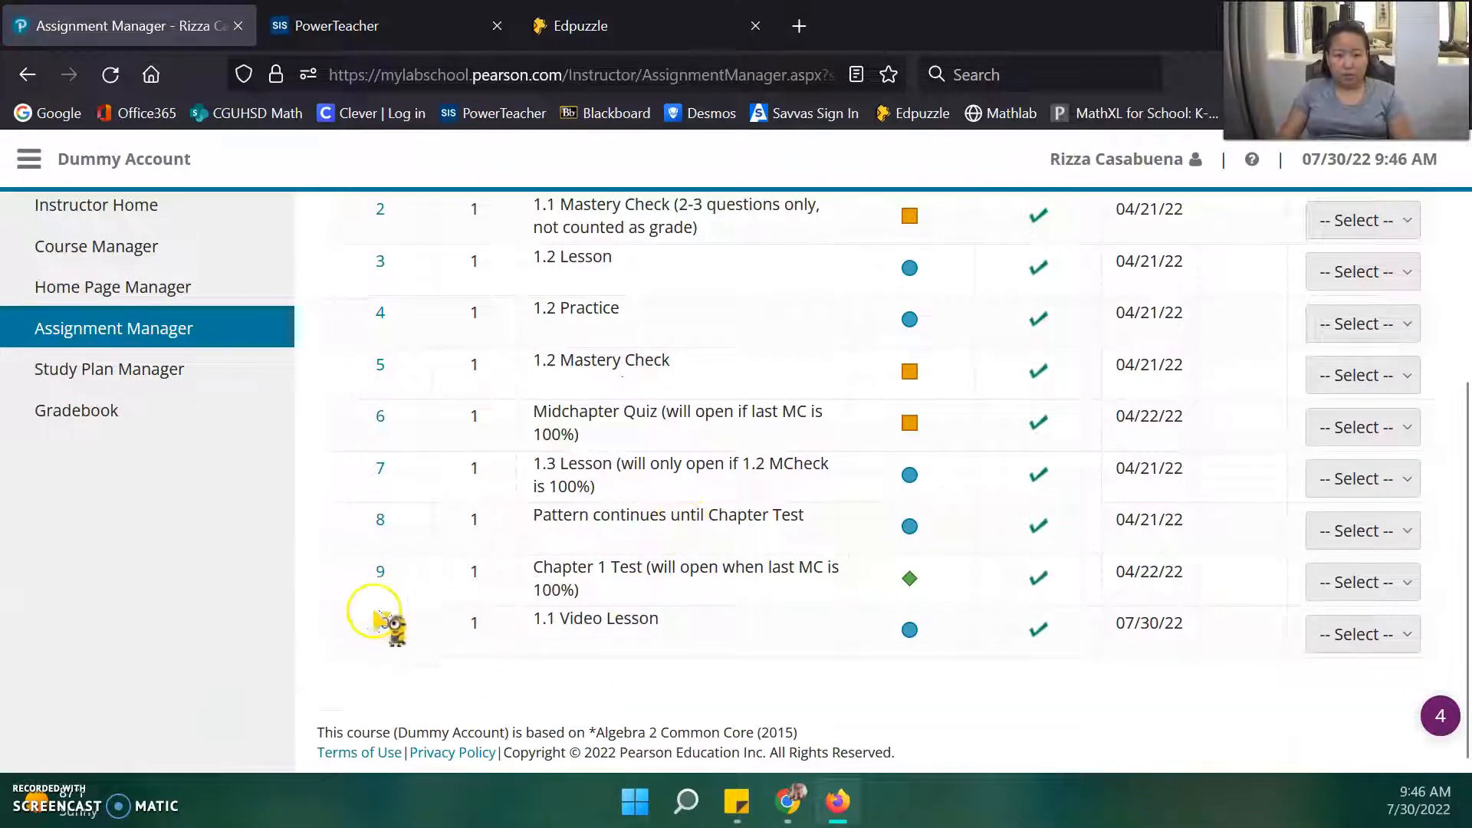
scroll(606, 292, "up", 3)
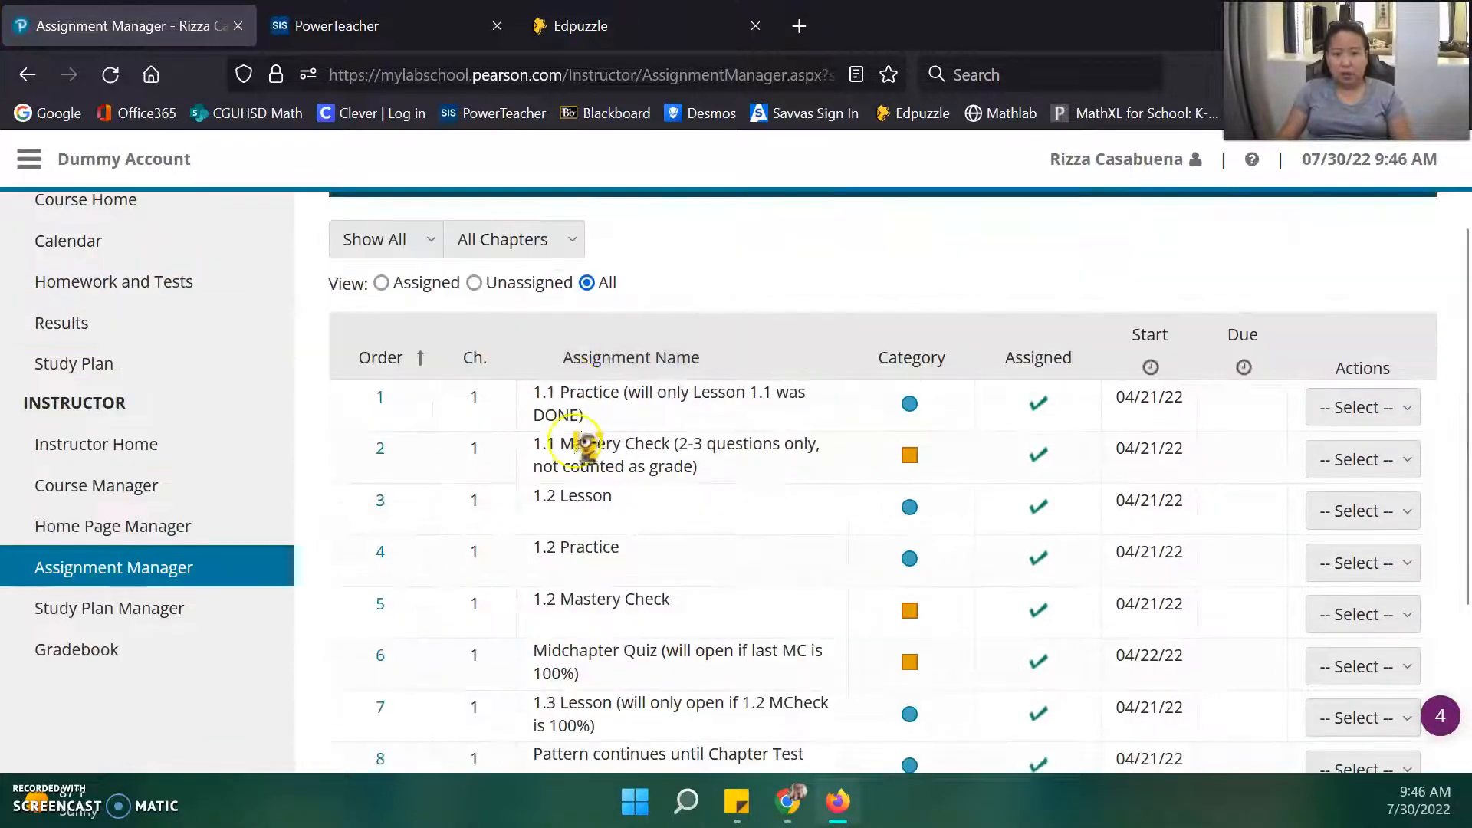
scroll(552, 582, "down", 3)
left_click(381, 625)
left_click(383, 627)
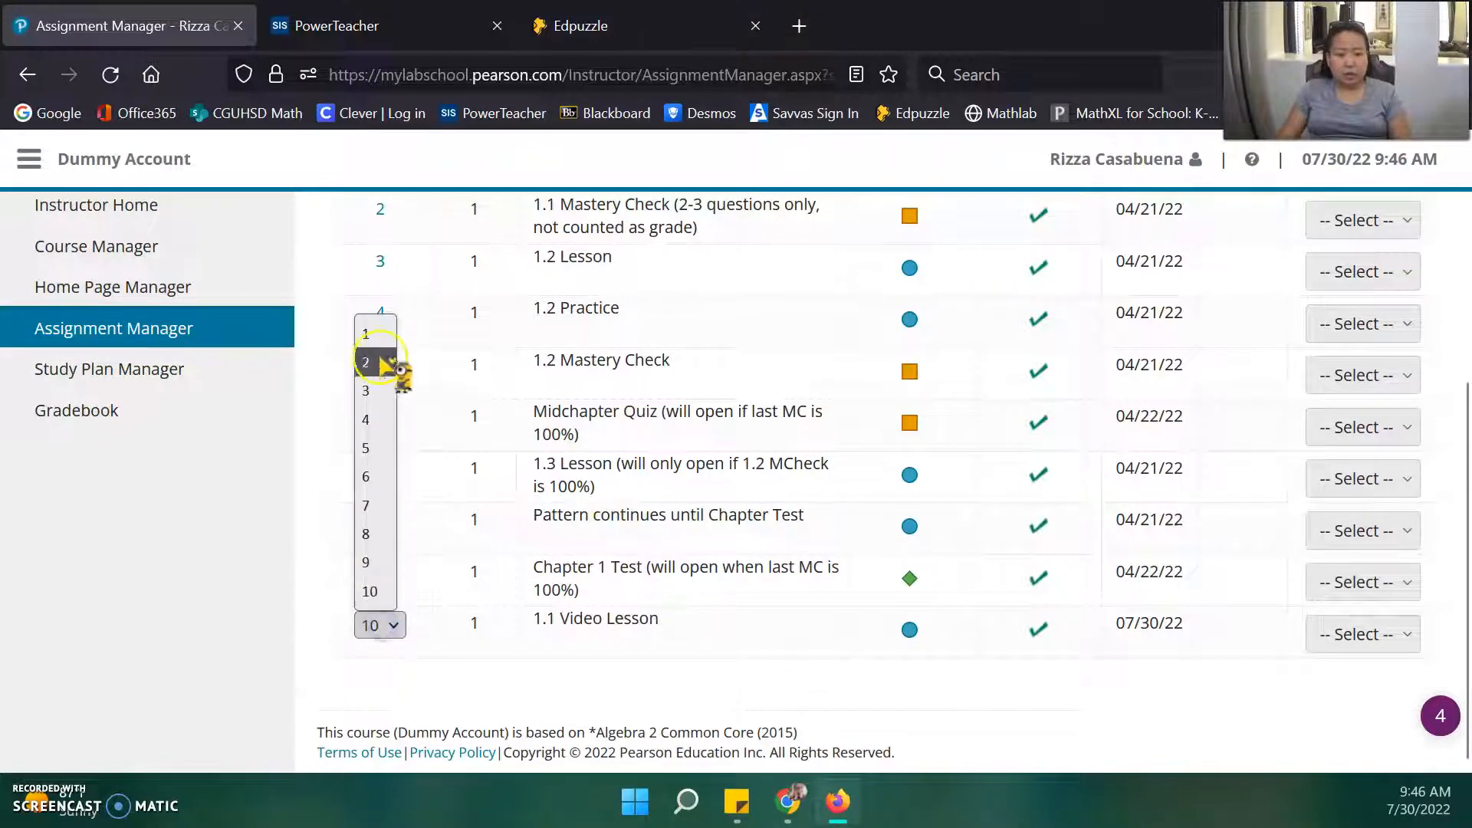
left_click(376, 333)
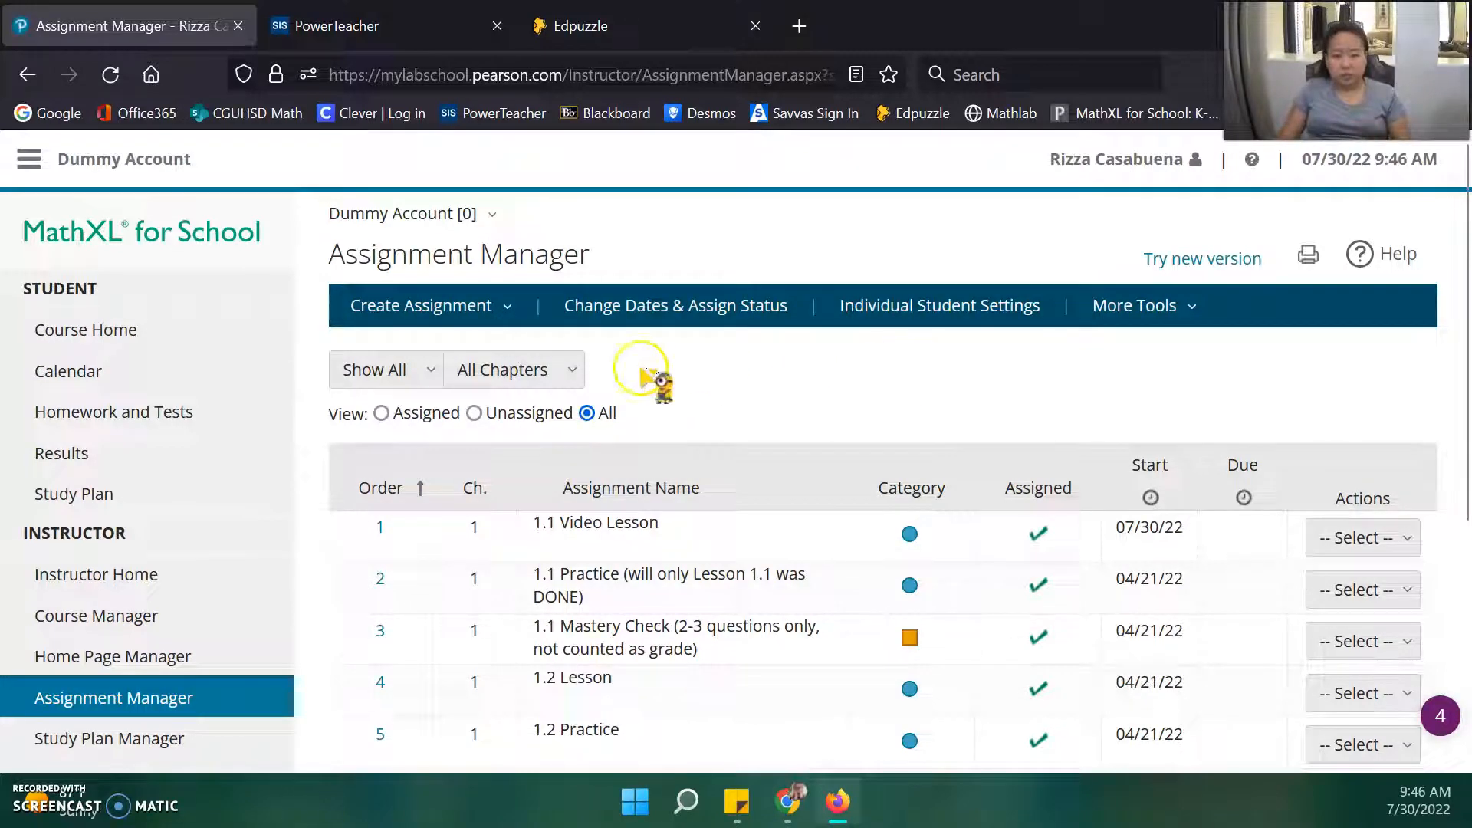
From the student Homework and Tests list, open the 1.1 Video Lesson assignment overview.
left_click(116, 412)
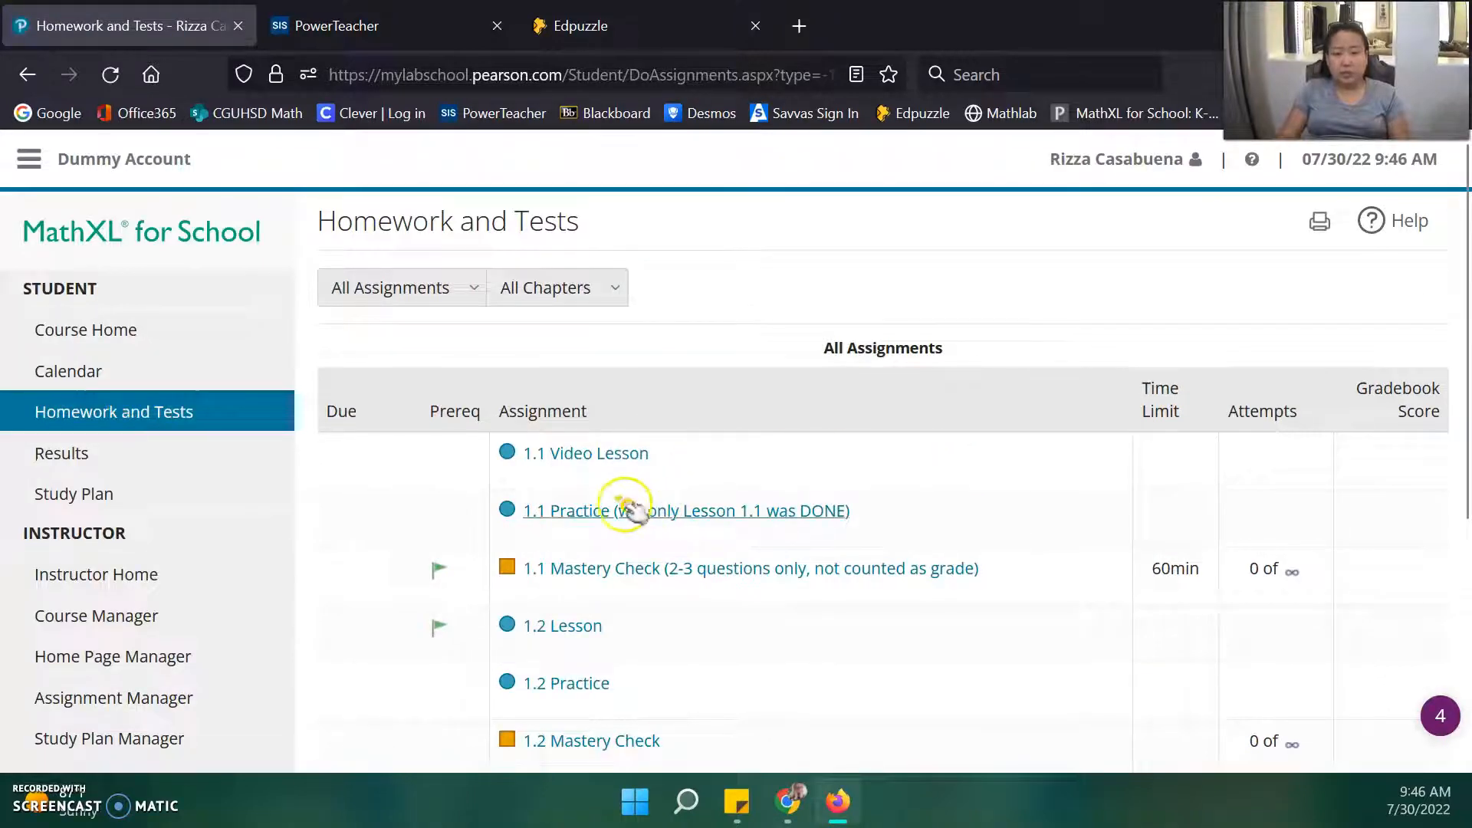
left_click(571, 510)
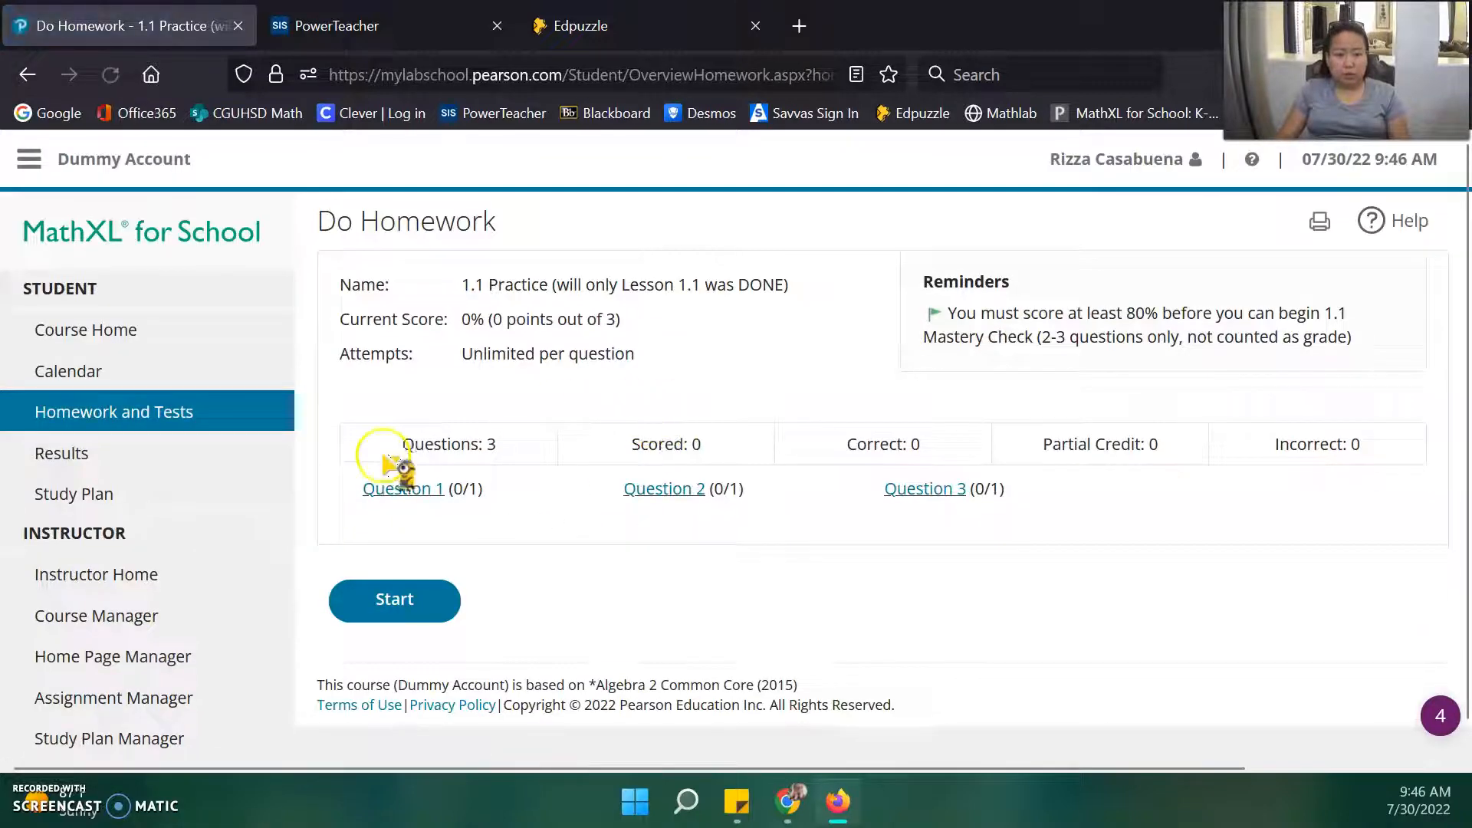
left_click(115, 415)
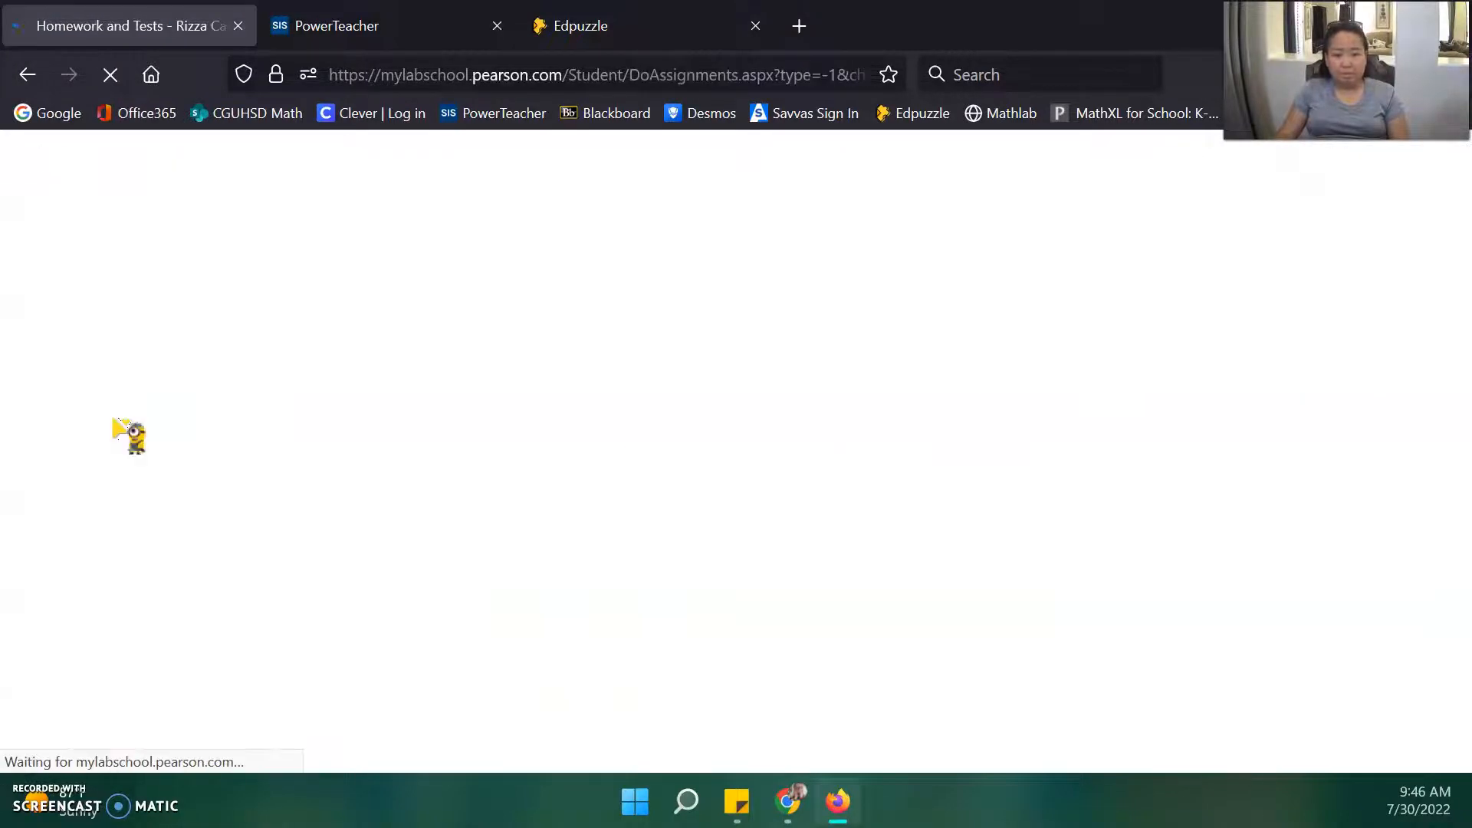
left_click(585, 455)
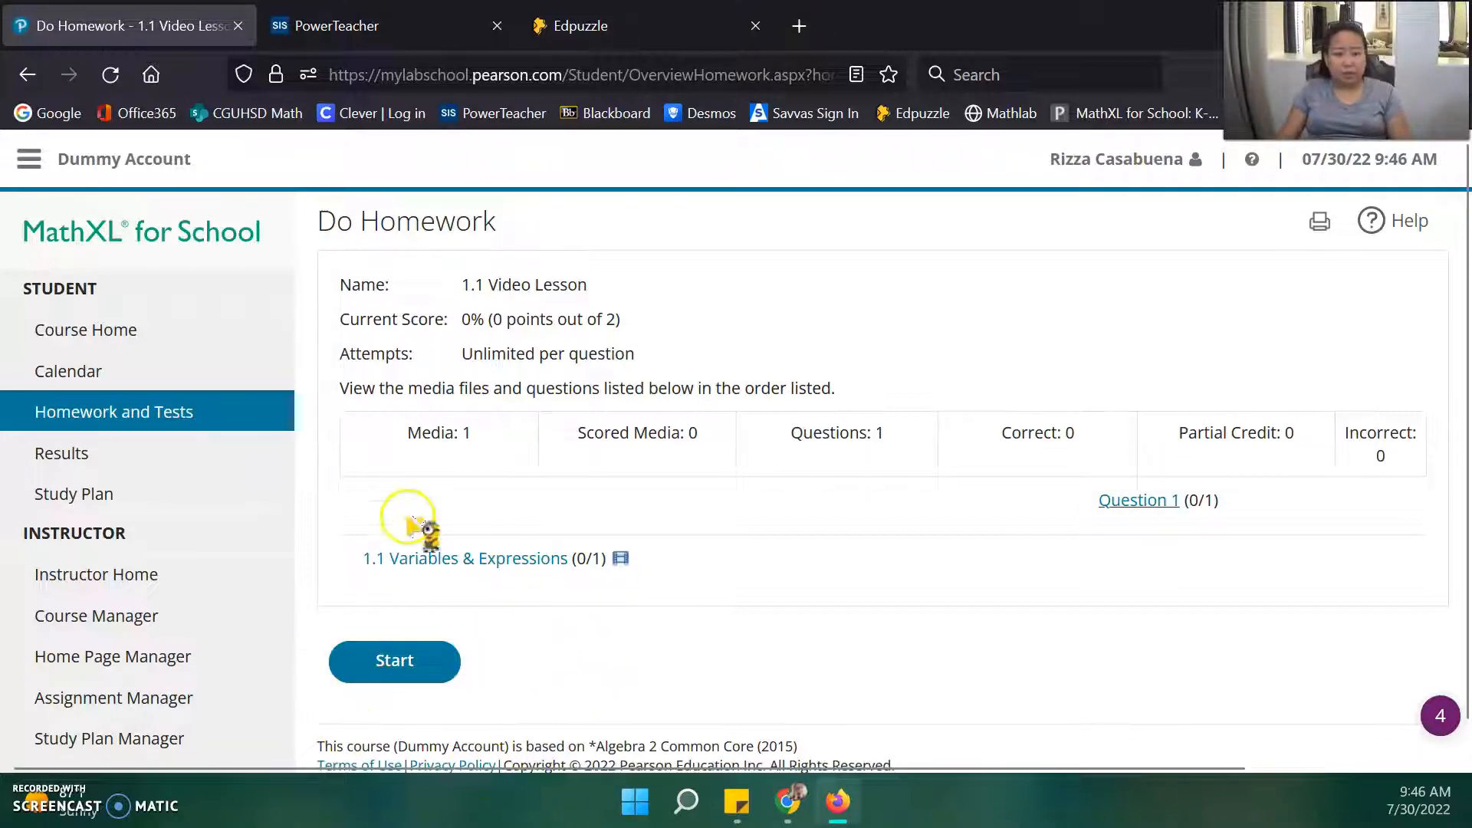
Open the 1.1 Variables & Expressions video and accept the outside-site redirect notice.
left_click(455, 558)
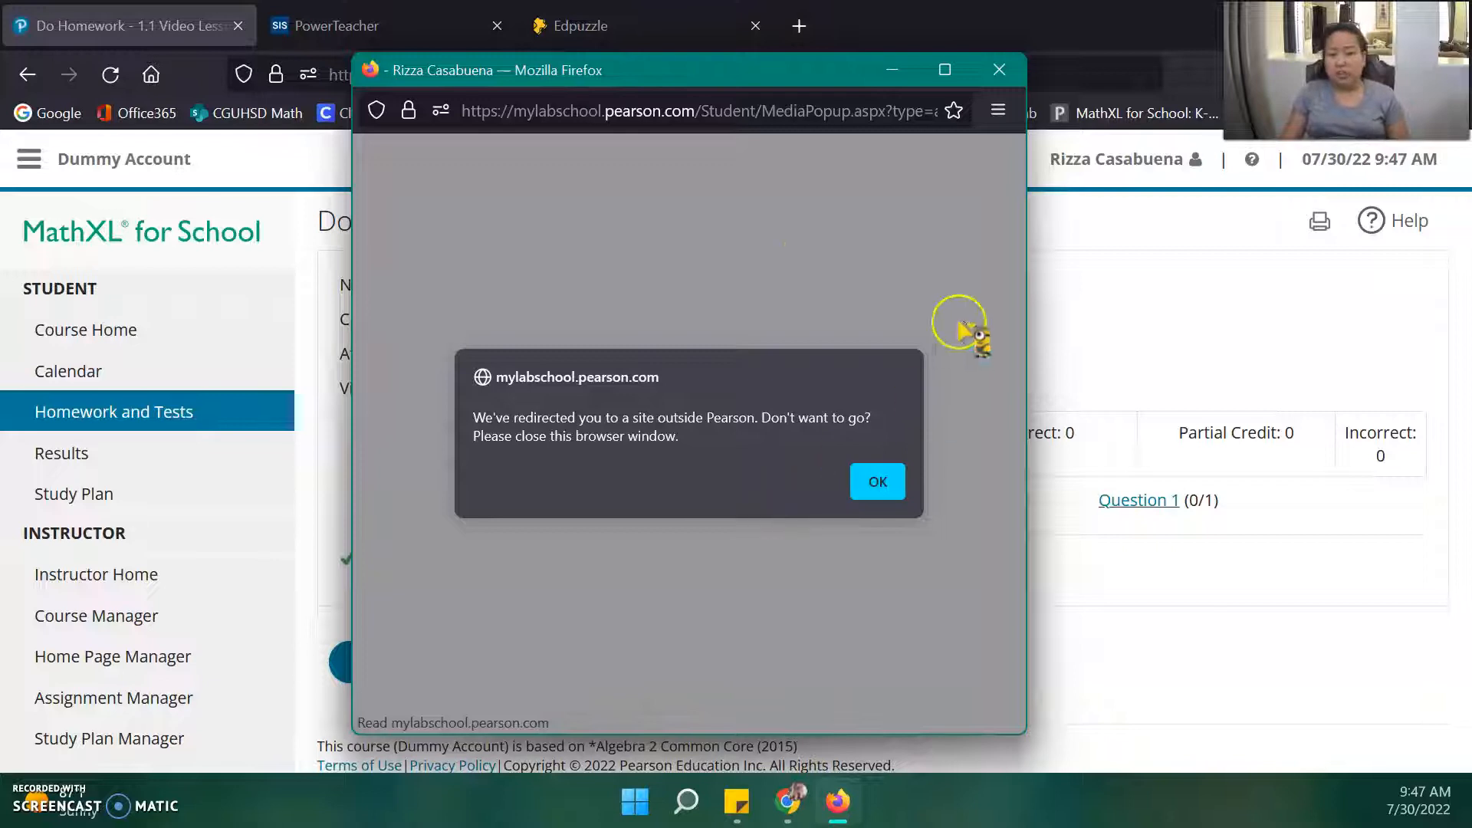
left_click(878, 485)
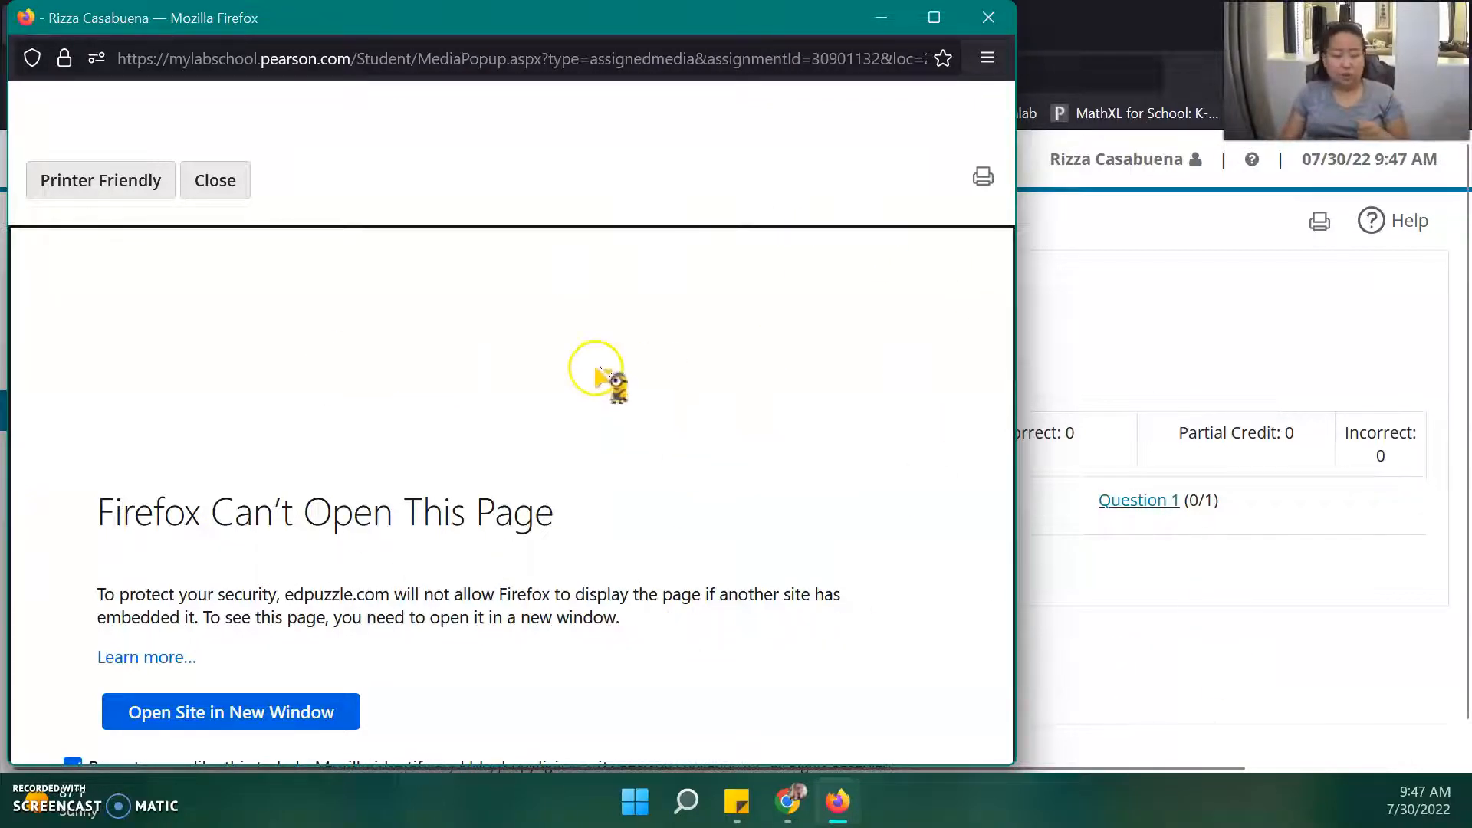
Launch the blocked Edpuzzle video page in its own browser window.
left_click(234, 717)
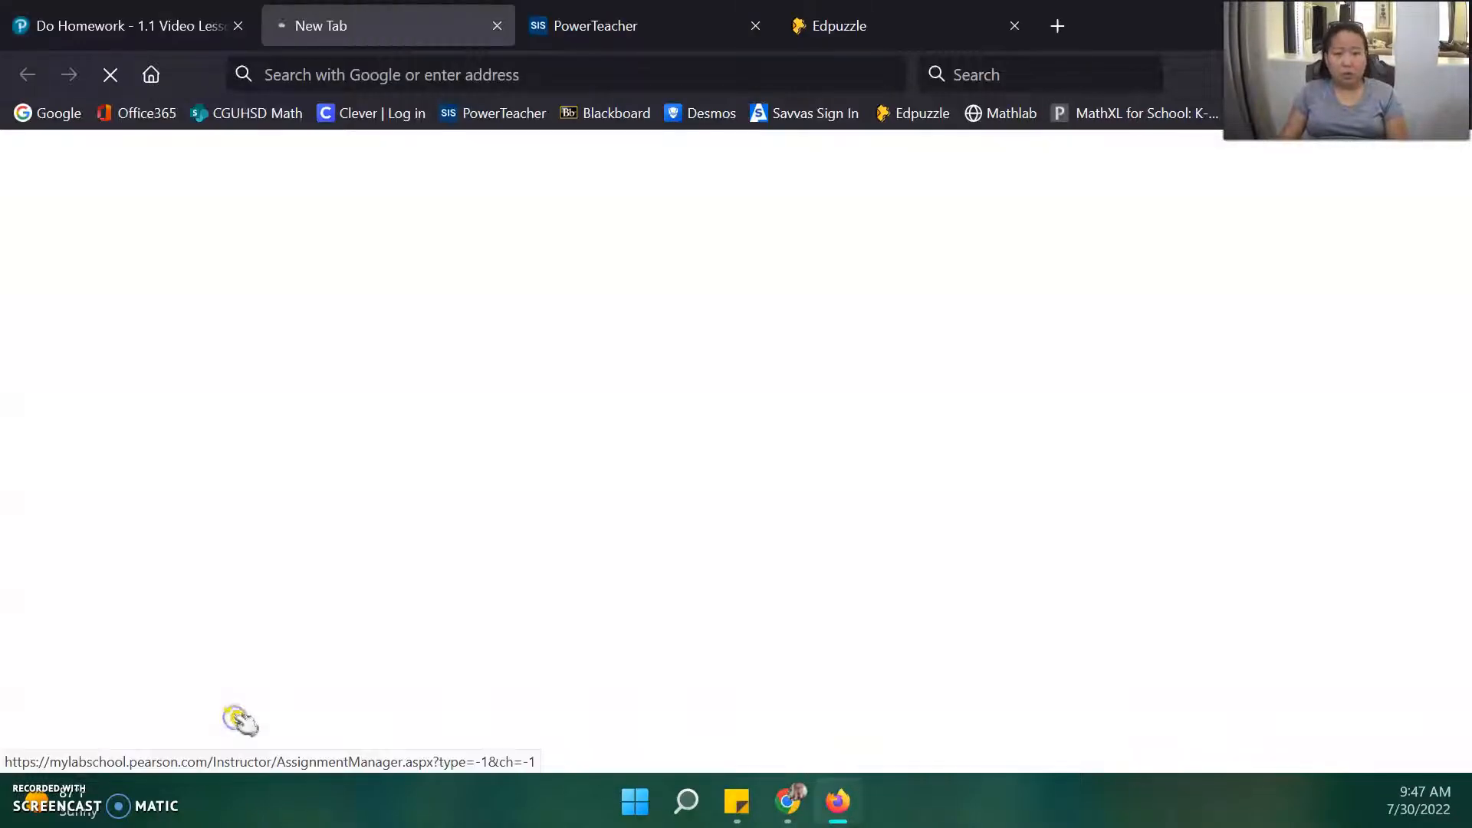